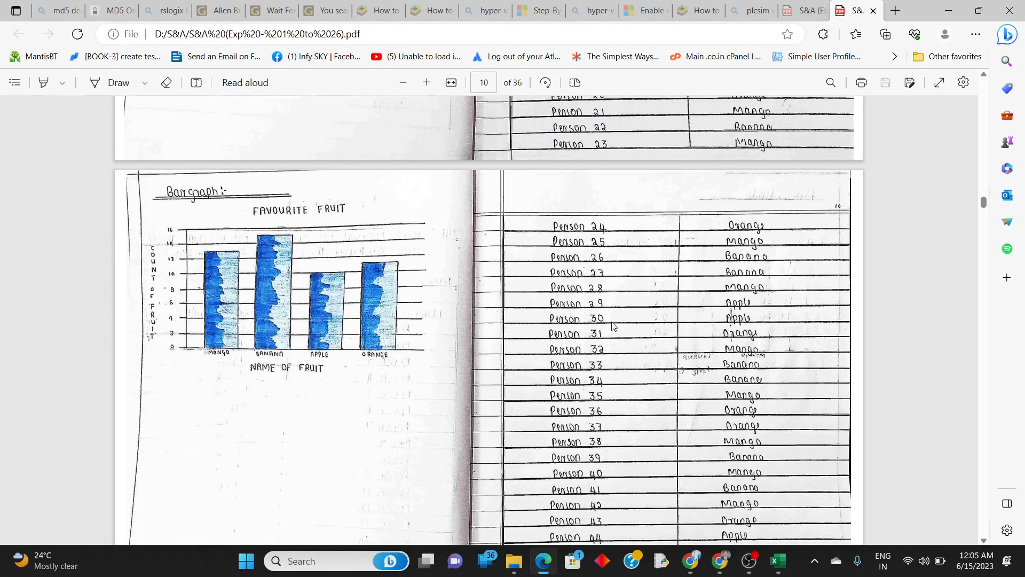
# Find Experiment no. 7 in the PDF, dismiss the CCleaner notification, and switch to the blank Excel workbook.
pyautogui.scroll(12, 613, 326)
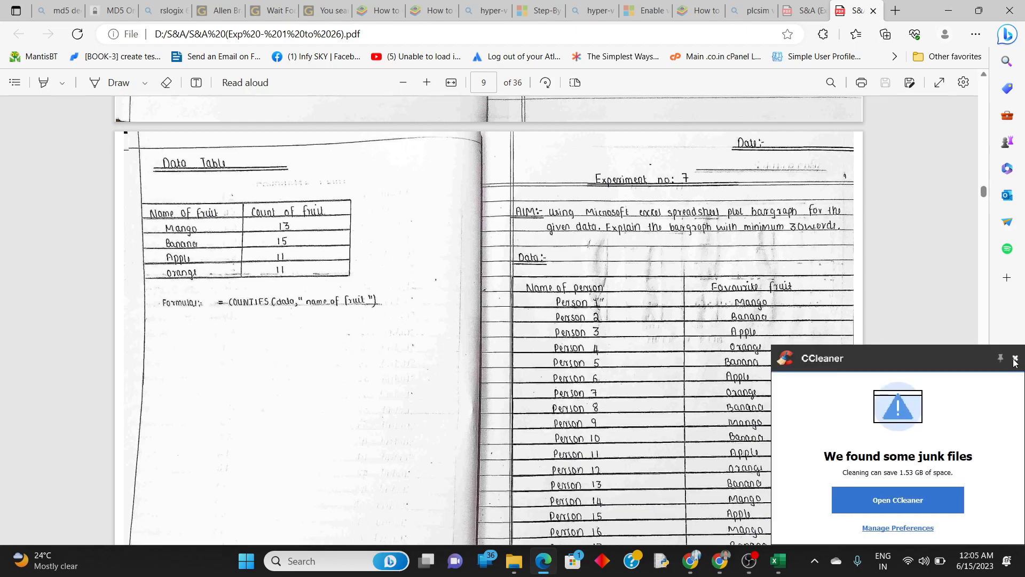
pyautogui.click(1015, 359)
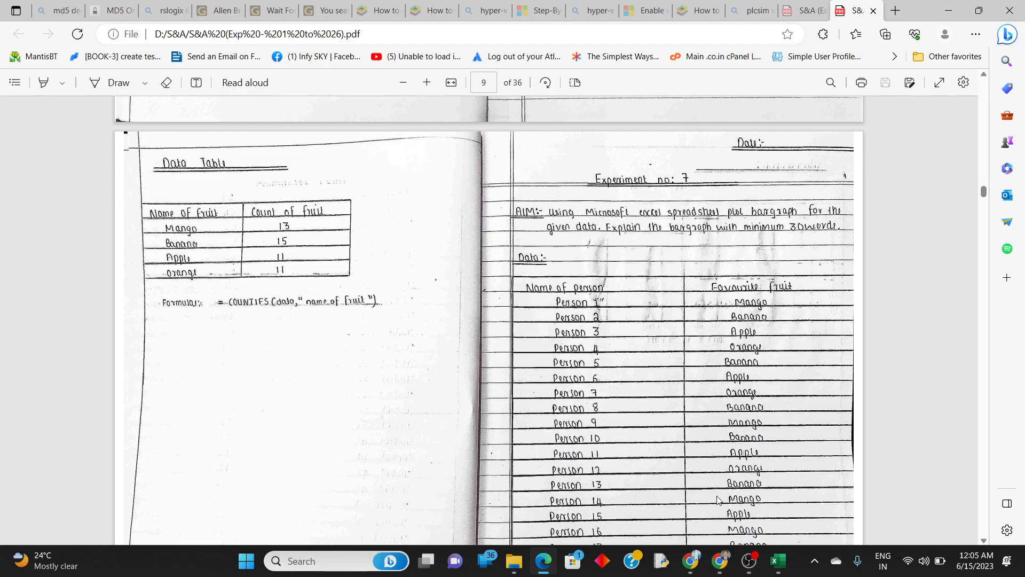
pyautogui.click(777, 565)
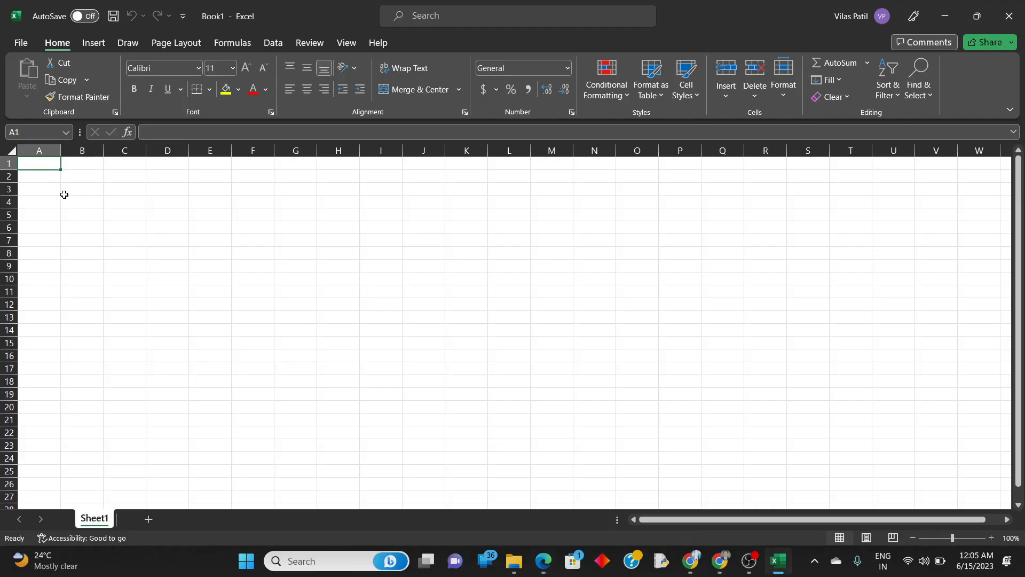
# Enter the header "Person Name" in A1 and fit column A's width to it.
pyautogui.write('Per')
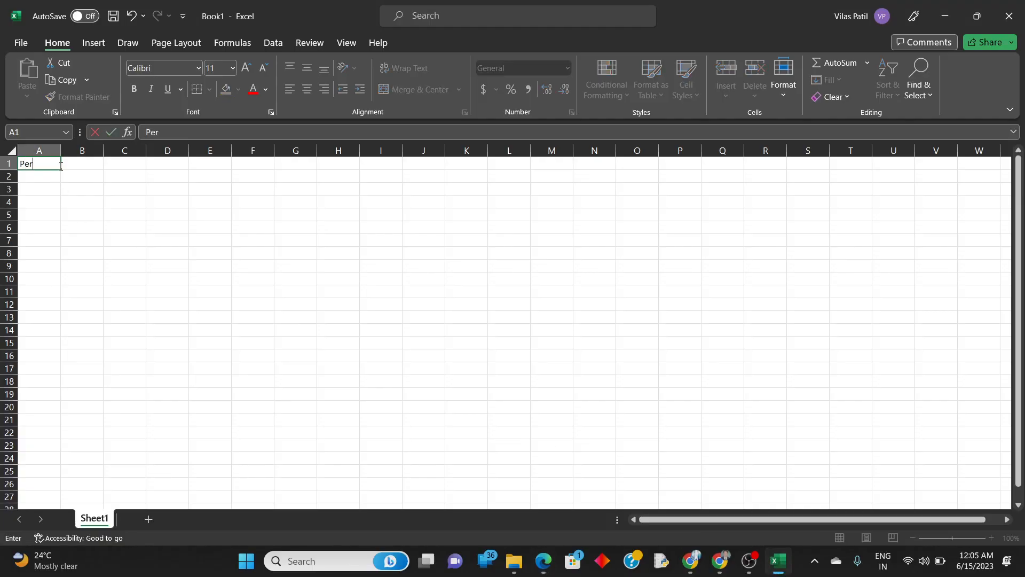
pyautogui.write('son Name')
pyautogui.press('Return')
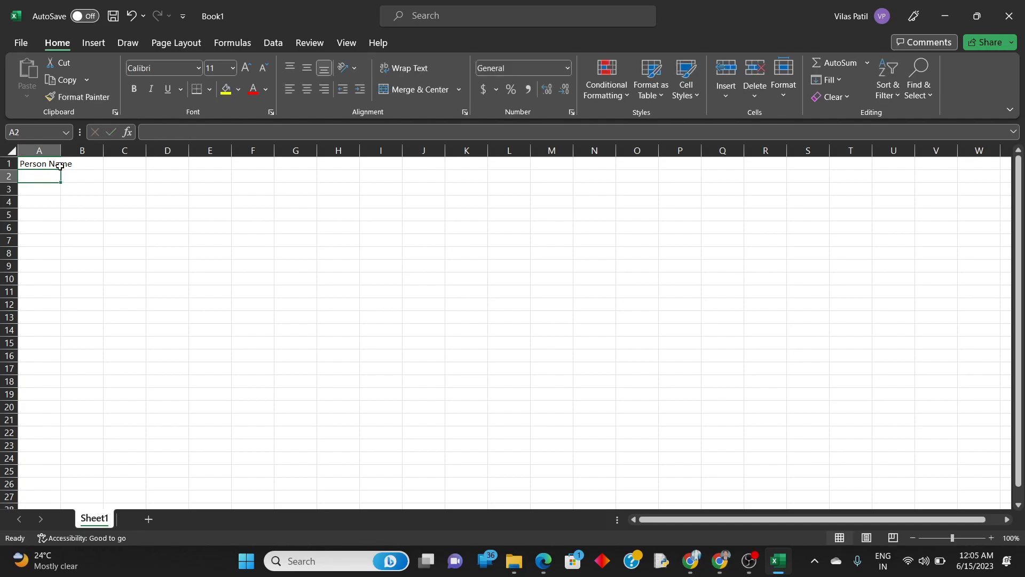
pyautogui.doubleClick(61, 151)
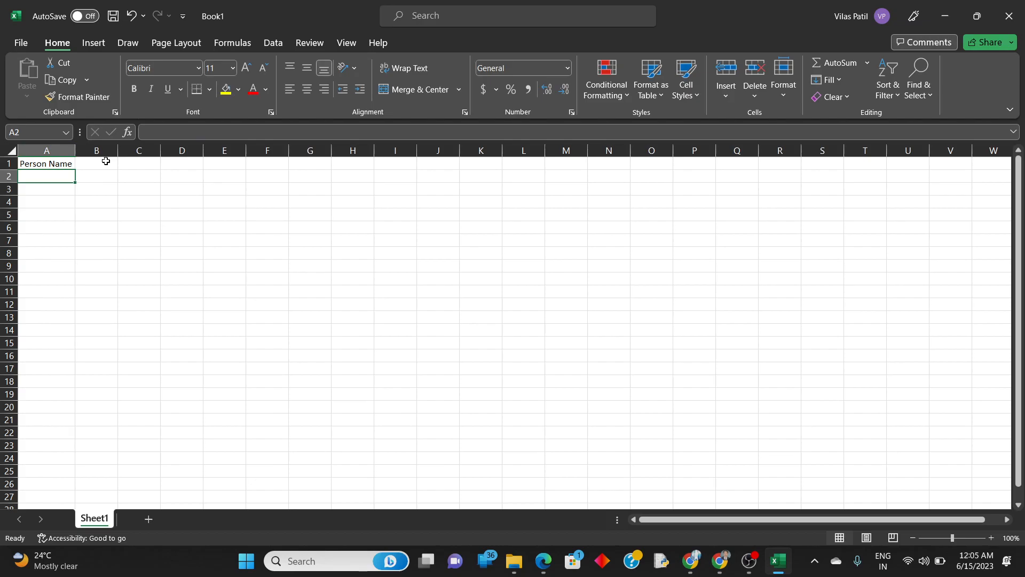
pyautogui.click(106, 161)
pyautogui.write('Fav')
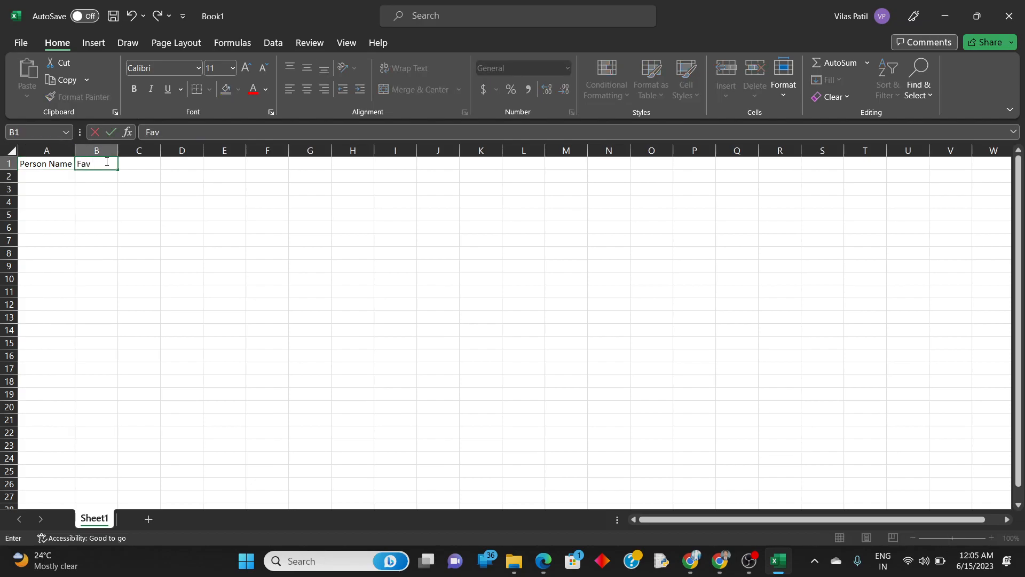
pyautogui.write(' Movie')
# Set the header in B1 to "Most watched Movie" and fit column B's width to it.
pyautogui.doubleClick(108, 163)
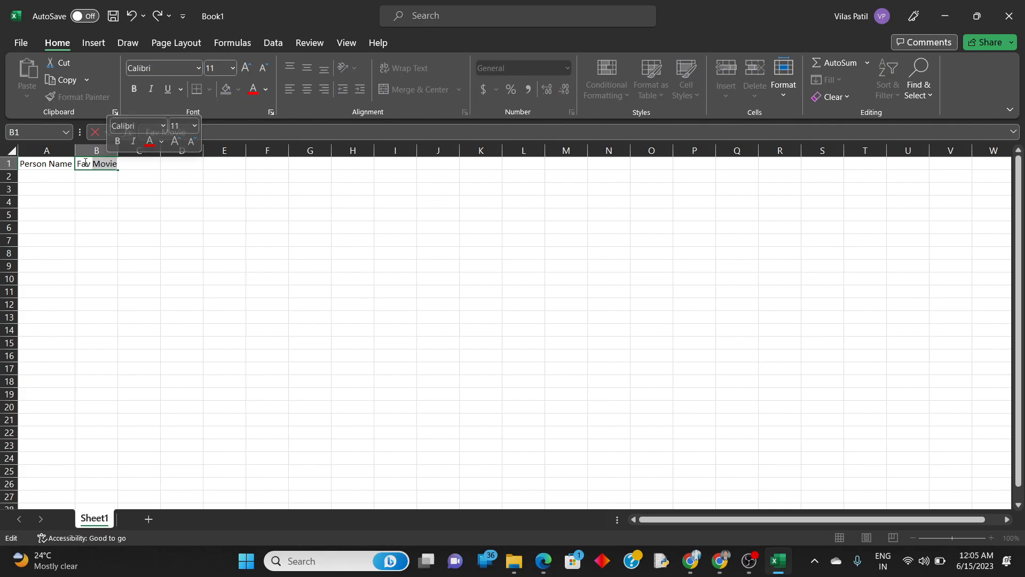
pyautogui.moveTo(79, 163); pyautogui.dragTo(133, 166)
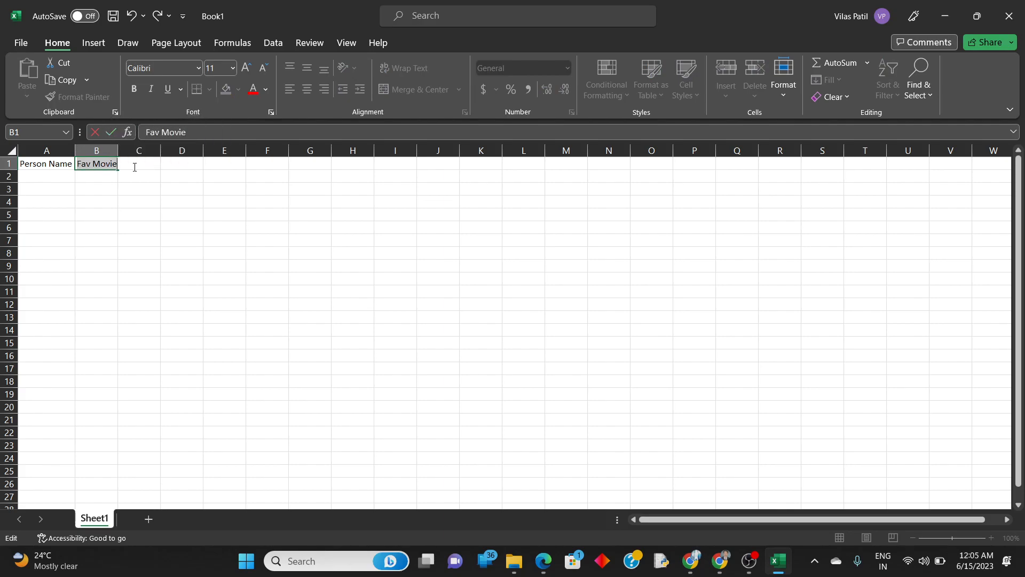
pyautogui.write('Most w')
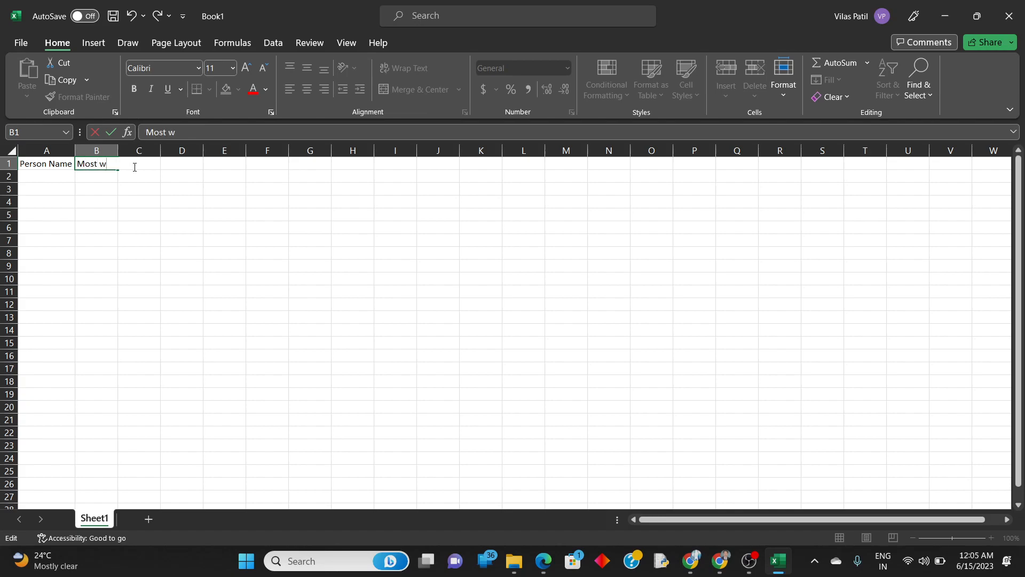
pyautogui.write('atched Movie')
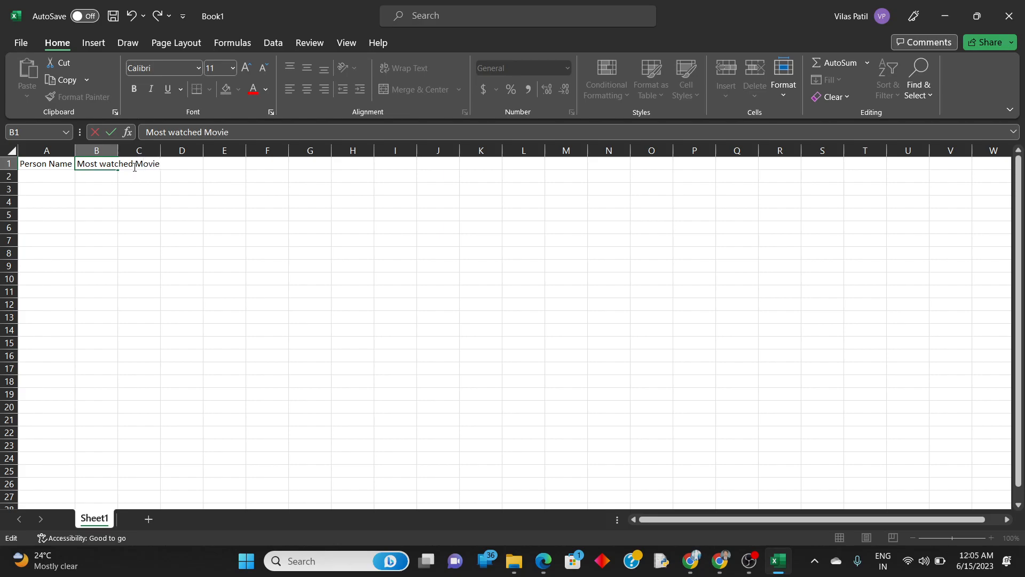
pyautogui.press('Return')
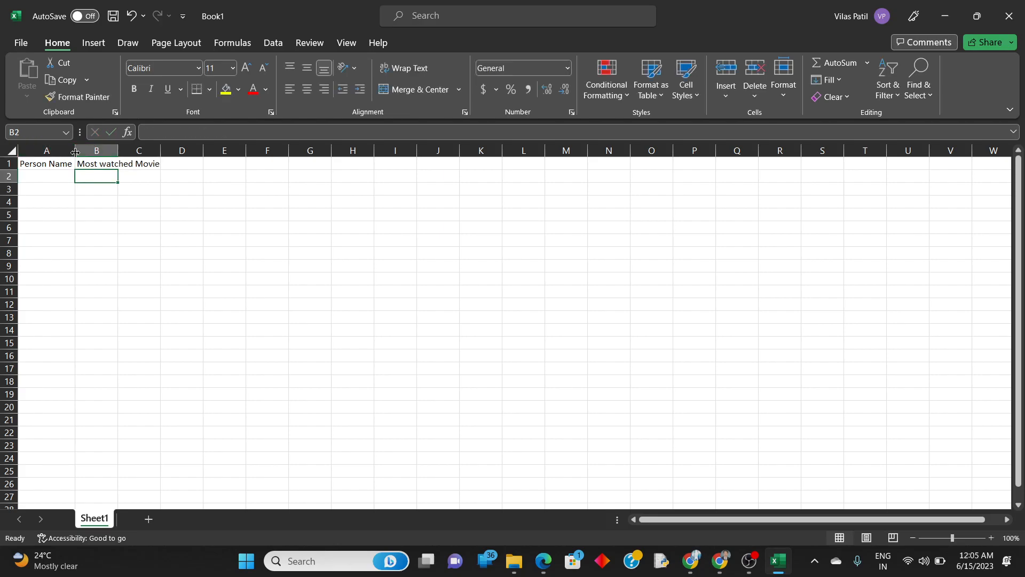
pyautogui.doubleClick(118, 151)
# Enter "Person 1" in A2 and fill the series down column A through Person 50.
pyautogui.click(64, 178)
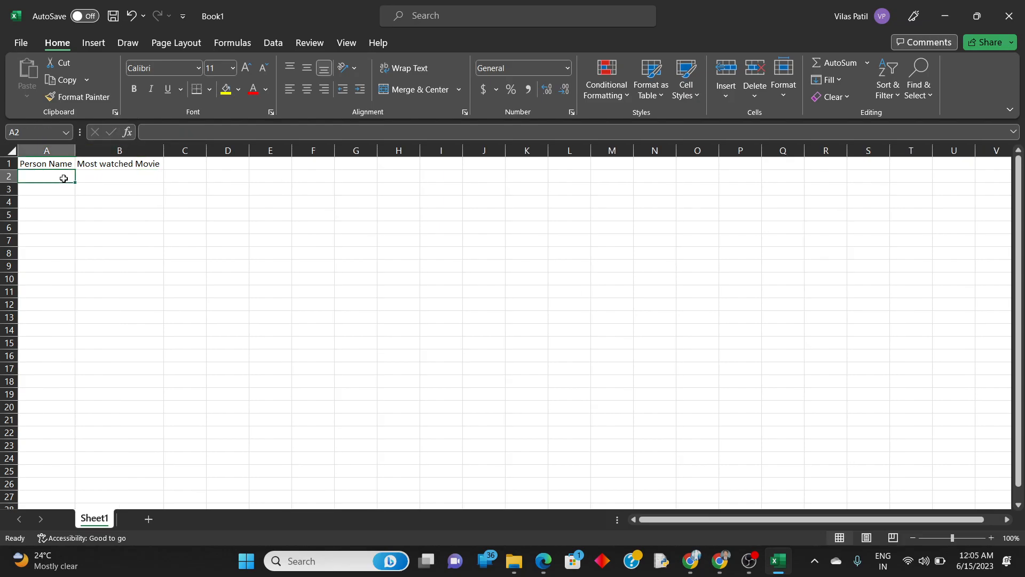
pyautogui.write('Person 1')
pyautogui.press('Return')
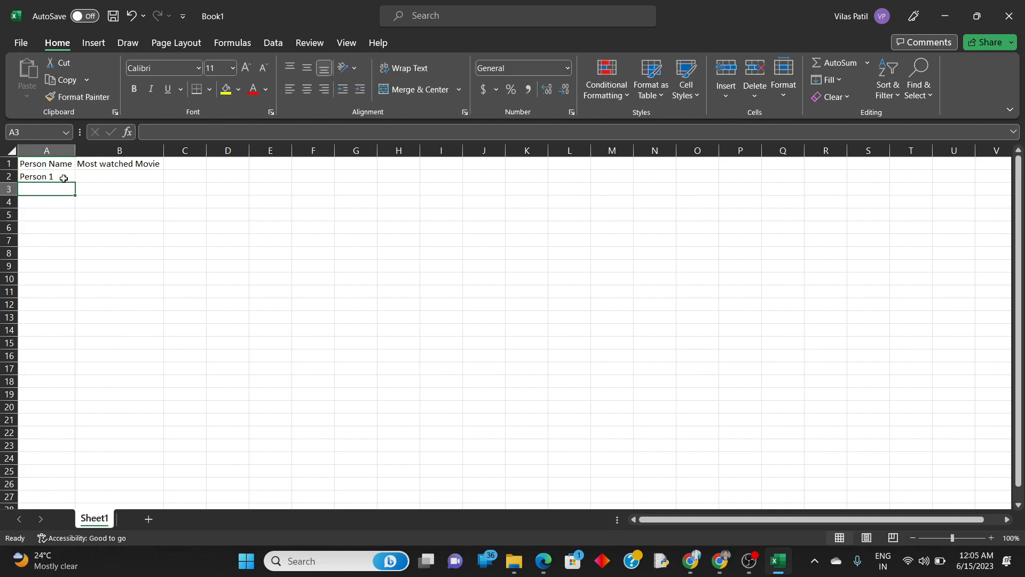
pyautogui.click(64, 178)
pyautogui.moveTo(77, 183); pyautogui.dragTo(78, 429)
pyautogui.scroll(10, 158, 411)
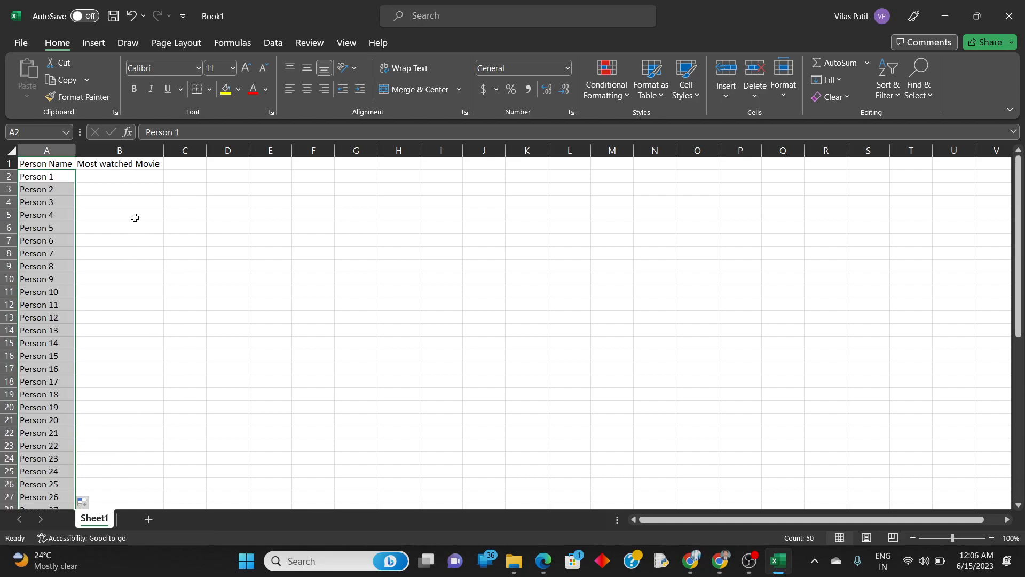
# Enter Transformer, Terminator, Matrix and Lord of Rings in B2 to B5 as the first four persons' movies.
pyautogui.click(135, 179)
pyautogui.write('Tra')
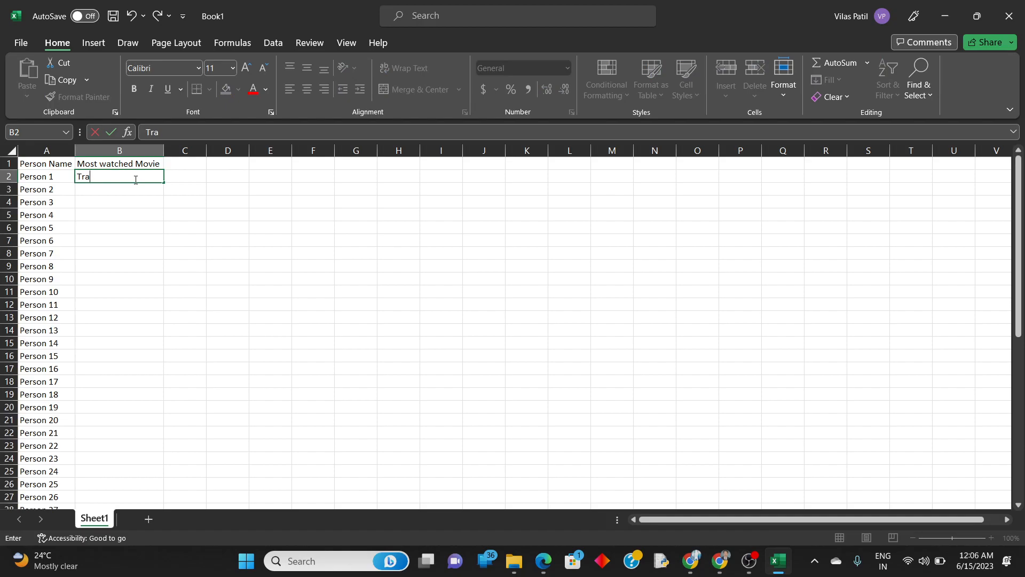
pyautogui.write('nsformer')
pyautogui.press('Return')
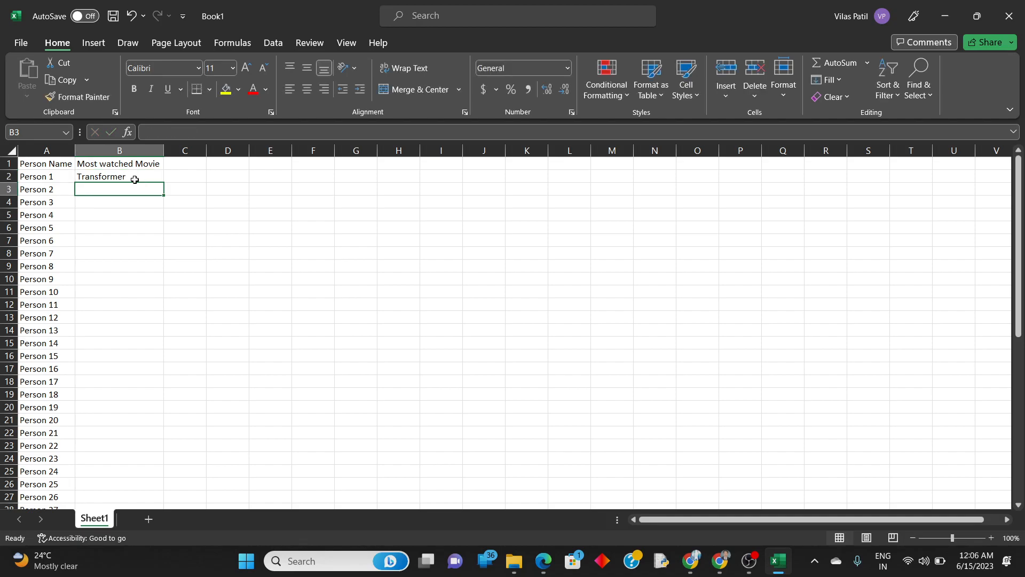
pyautogui.write('Terminator')
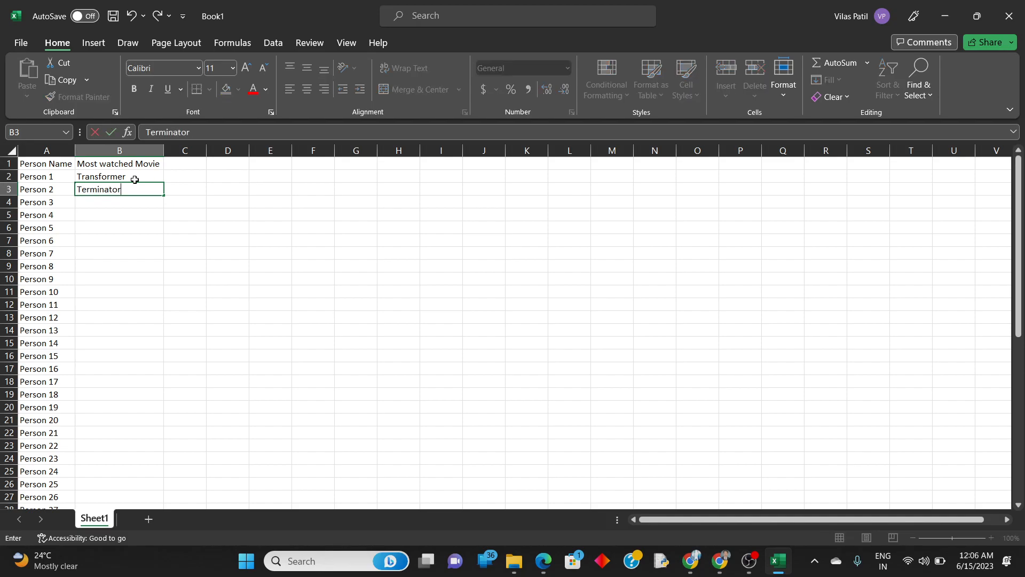
pyautogui.press('Return')
pyautogui.write('Matrix')
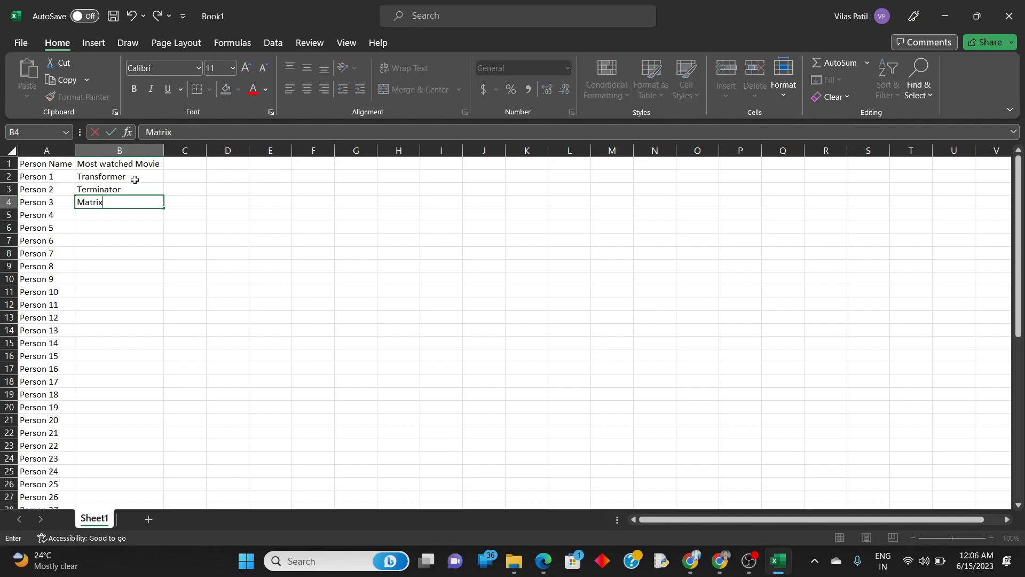
pyautogui.press('Return')
pyautogui.write('Lord of Rings')
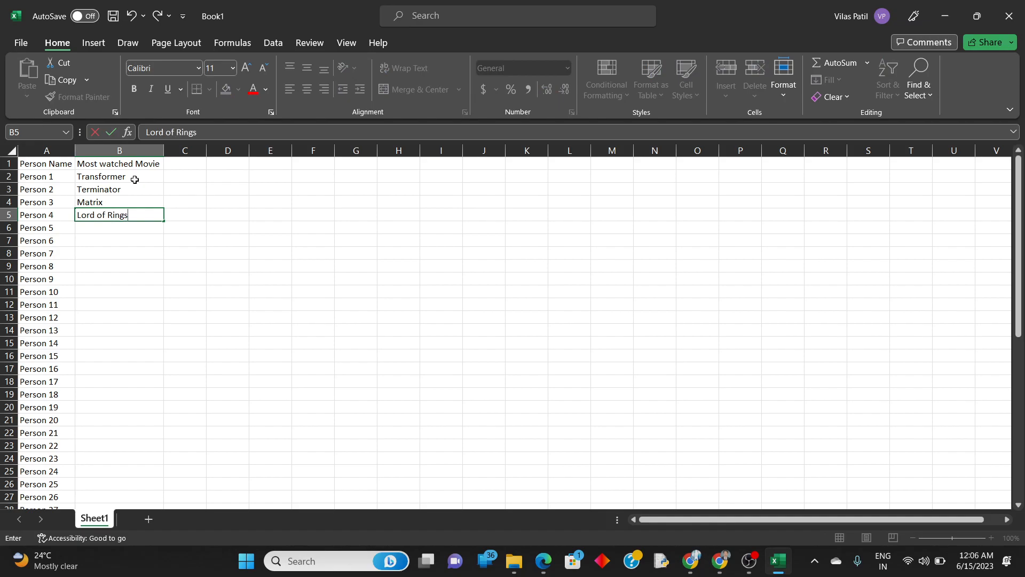
# Copy the movies in B2:B4 into B6:B8 and those in B4:B6 into B9:B11.
pyautogui.moveTo(134, 178); pyautogui.dragTo(134, 205)
pyautogui.hotkey('ctrl', 'c')
pyautogui.click(113, 228)
pyautogui.hotkey('ctrl', 'v')
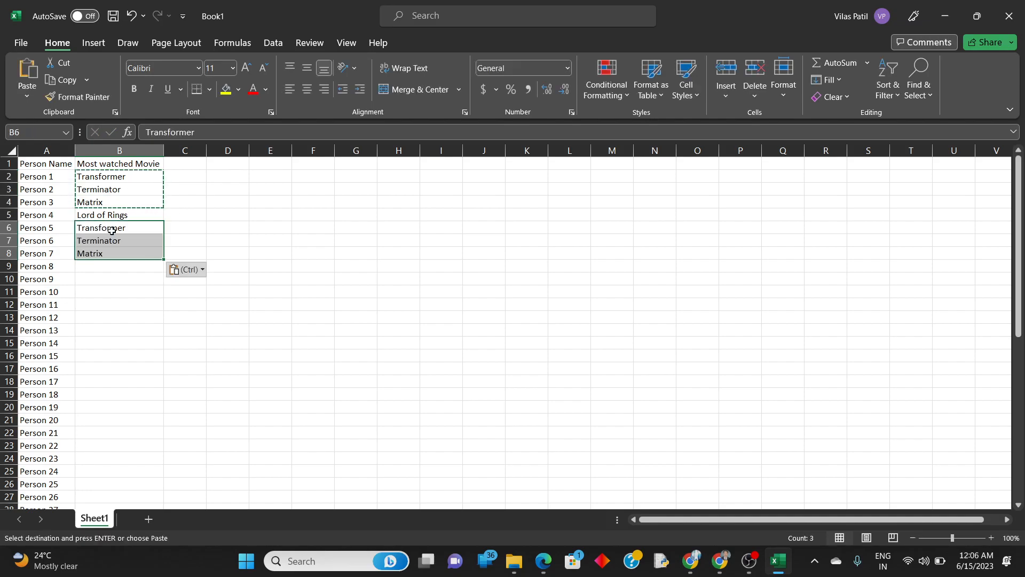
pyautogui.moveTo(109, 240); pyautogui.dragTo(110, 266)
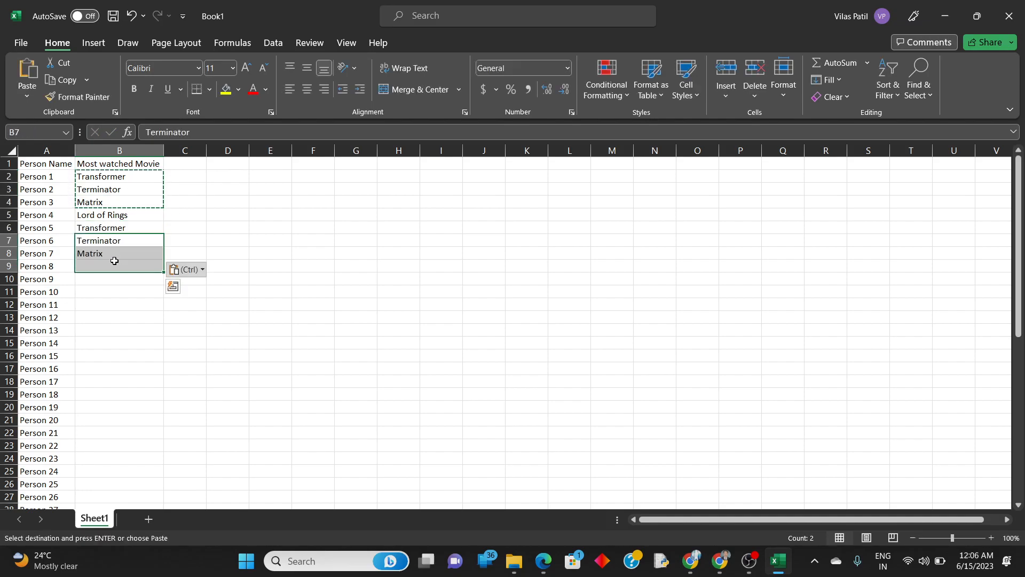
pyautogui.moveTo(125, 198); pyautogui.dragTo(120, 228)
pyautogui.hotkey('ctrl', 'c')
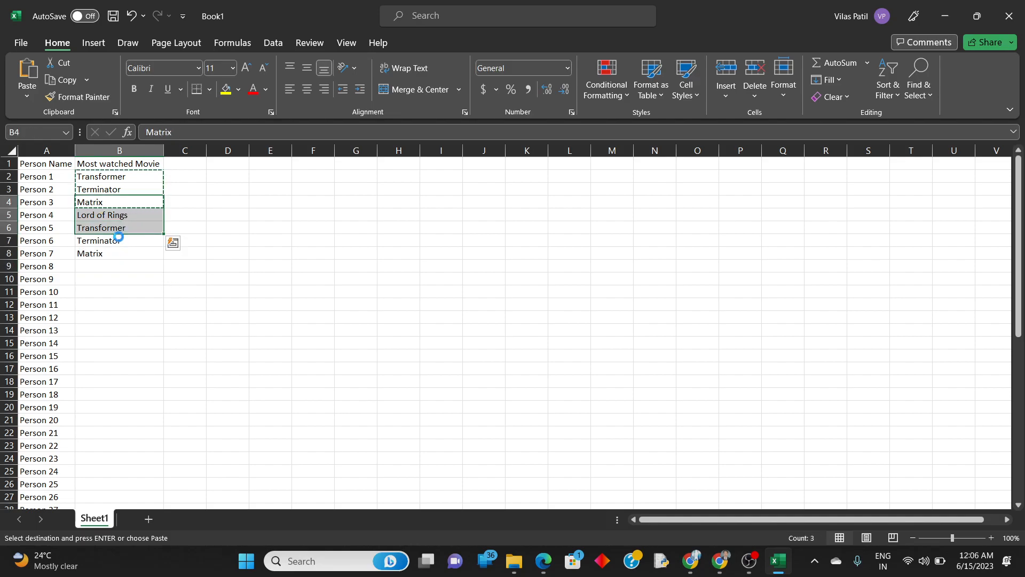
pyautogui.click(113, 264)
pyautogui.hotkey('ctrl', 'v')
# Copy the ten movies in B2:B11 into B12:B21.
pyautogui.moveTo(133, 175); pyautogui.dragTo(129, 292)
pyautogui.hotkey('ctrl', 'c')
pyautogui.click(120, 303)
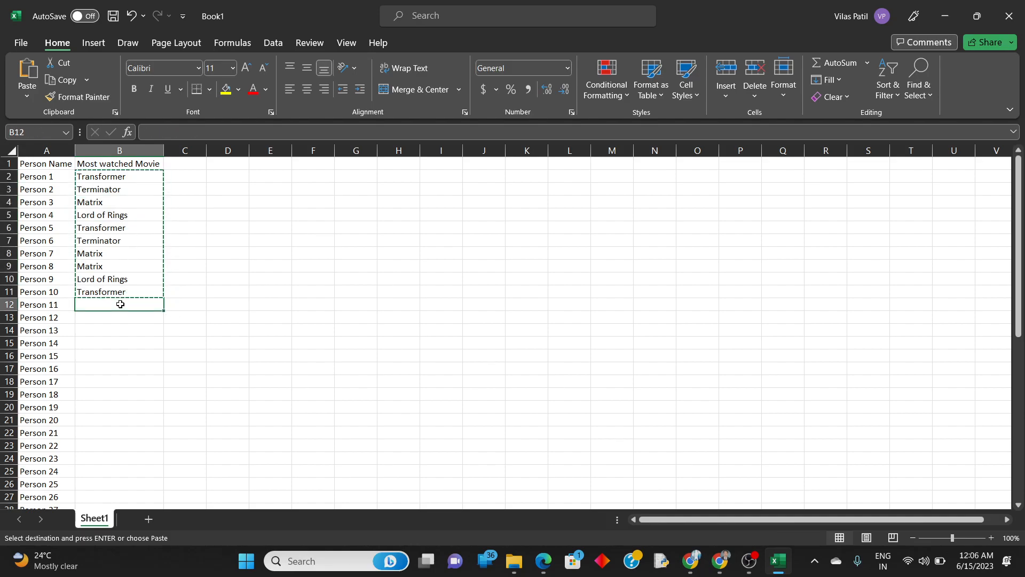
pyautogui.hotkey('ctrl', 'v')
# Copy the movies in B8:B15 into B22:B29 and again into B30:B37.
pyautogui.moveTo(126, 253); pyautogui.dragTo(127, 342)
pyautogui.hotkey('ctrl', 'c')
pyautogui.scroll(-4, 126, 341)
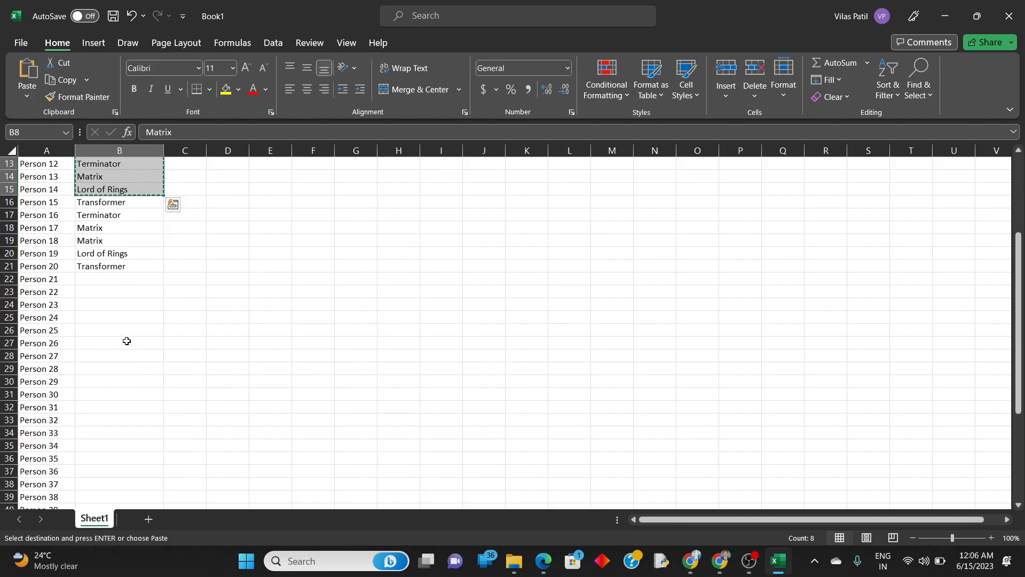
pyautogui.click(125, 279)
pyautogui.hotkey('ctrl', 'v')
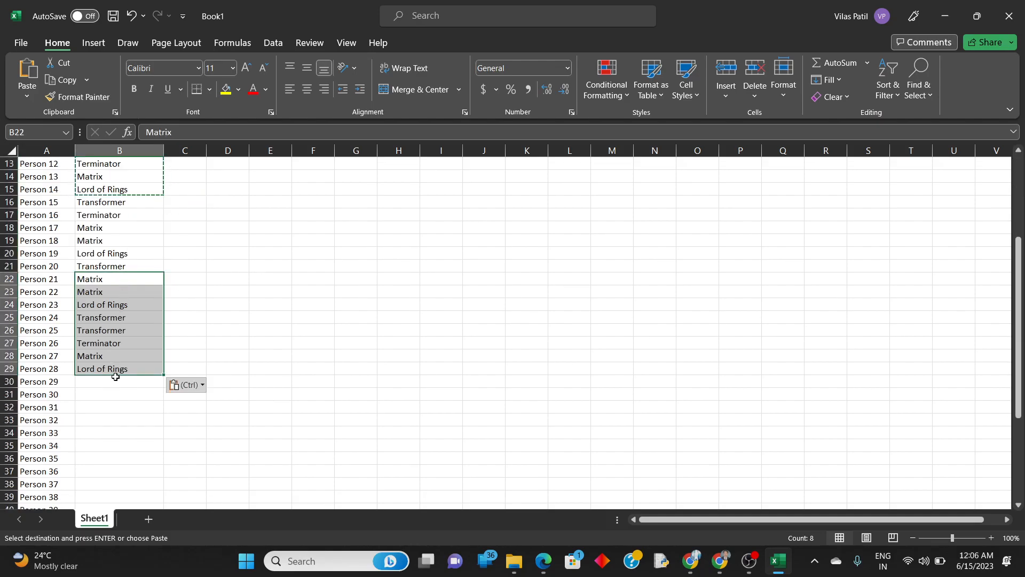
pyautogui.click(116, 381)
pyautogui.hotkey('ctrl', 'v')
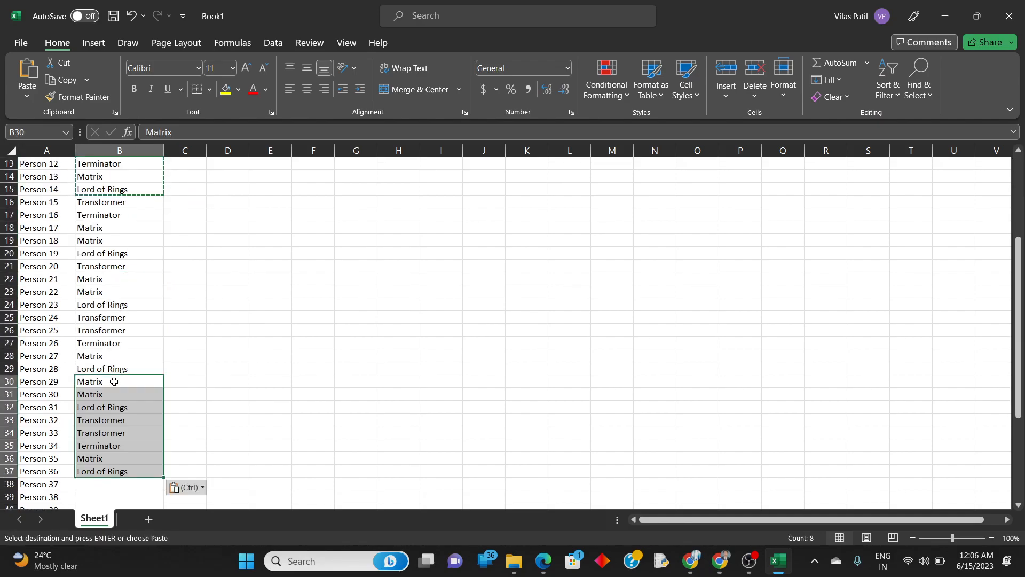
# Copy the movies in B25:B31 into B38:B44 and B45:B51, completing the list down to Person 50.
pyautogui.moveTo(121, 312); pyautogui.dragTo(119, 393)
pyautogui.hotkey('ctrl', 'c')
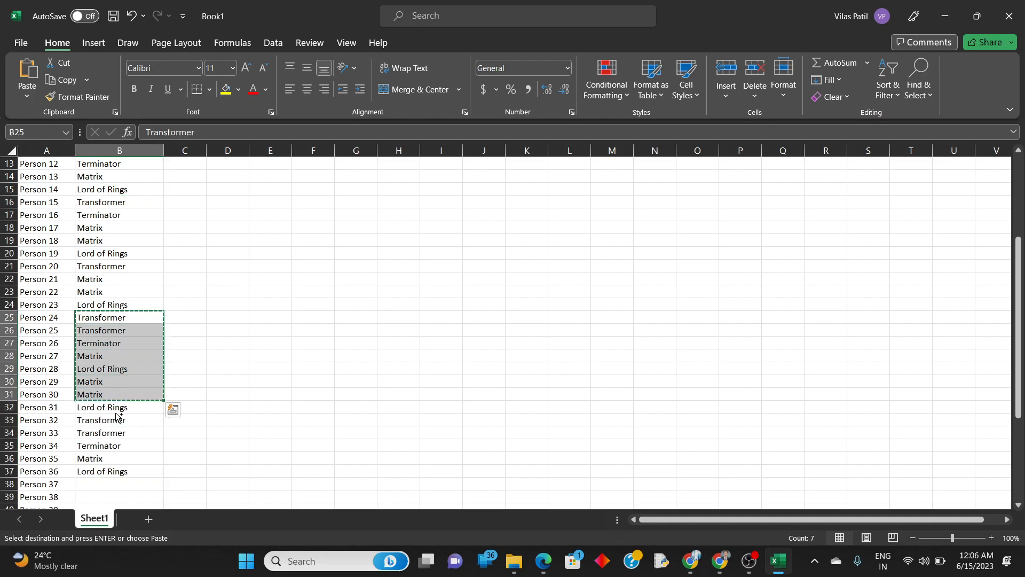
pyautogui.scroll(-2, 115, 454)
pyautogui.click(116, 407)
pyautogui.hotkey('ctrl', 'v')
pyautogui.scroll(-3, 118, 405)
pyautogui.moveTo(117, 396); pyautogui.dragTo(117, 404)
pyautogui.press('ctrl')
pyautogui.press('Escape')
pyautogui.click(121, 382)
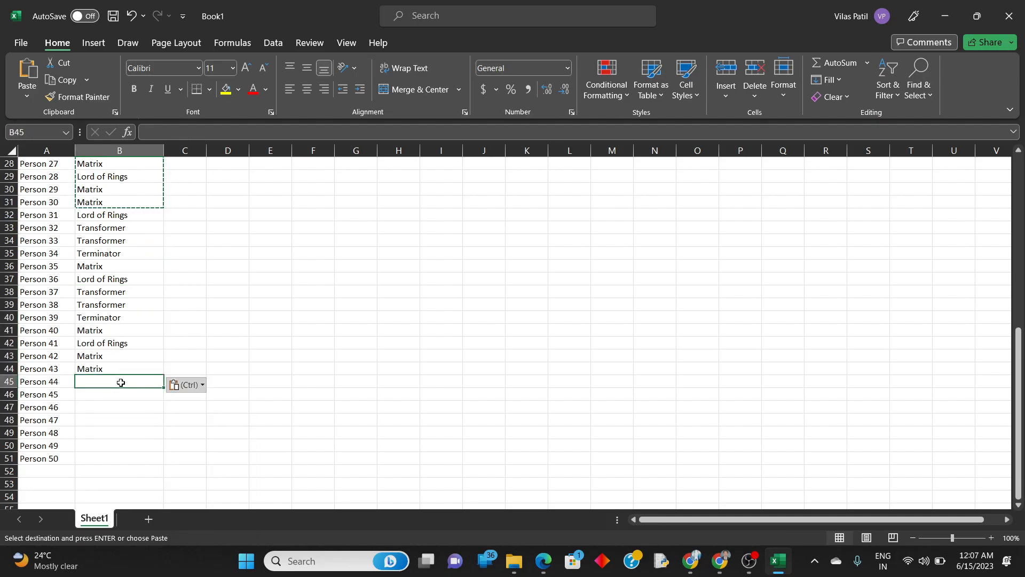
pyautogui.hotkey('ctrl', 'v')
pyautogui.press('Up')
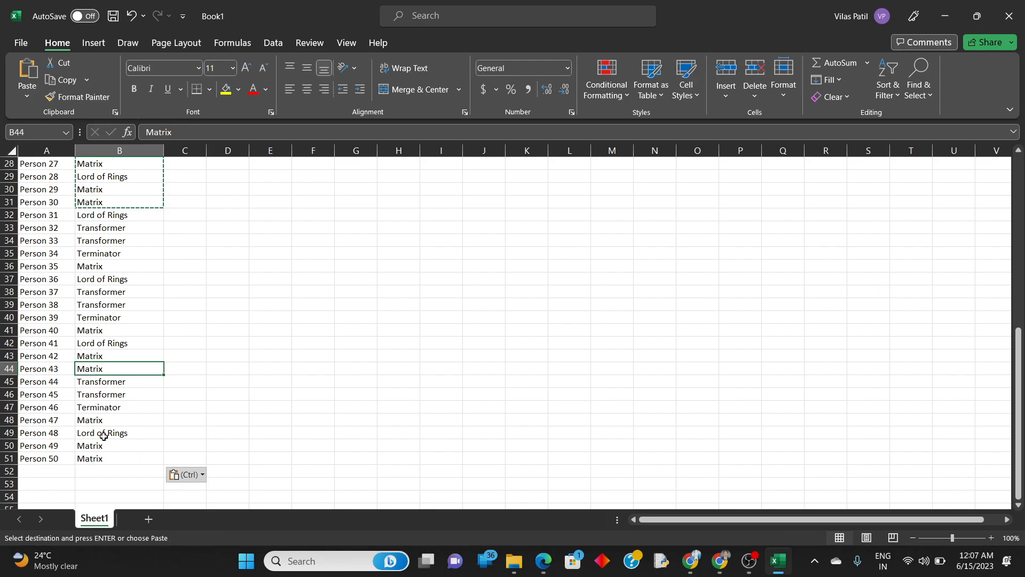
# Select cell D1, check the layout of the fruit count data table in the PDF, and return to the workbook.
pyautogui.scroll(7, 224, 352)
pyautogui.scroll(2, 252, 293)
pyautogui.click(231, 162)
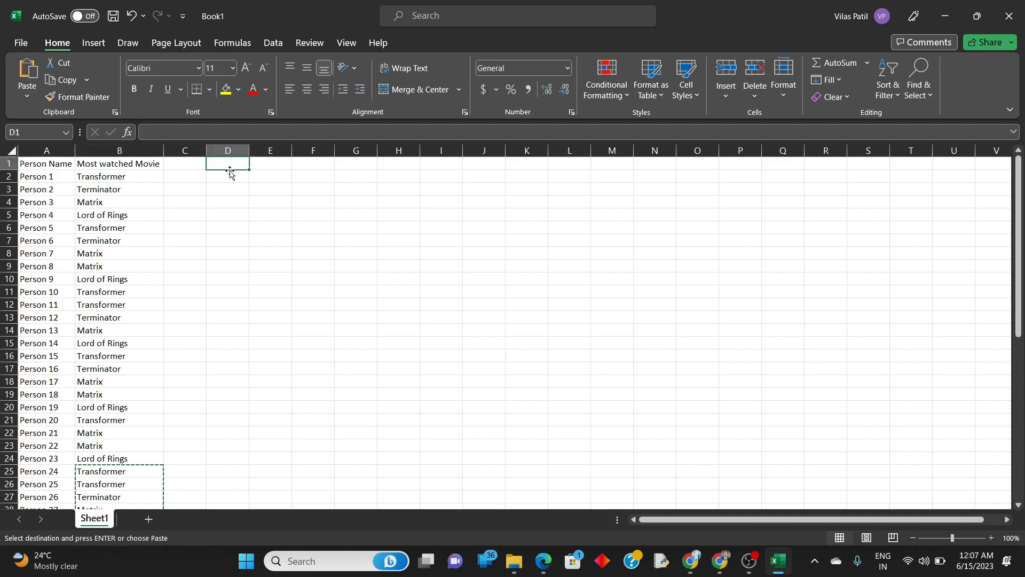
pyautogui.click(279, 168)
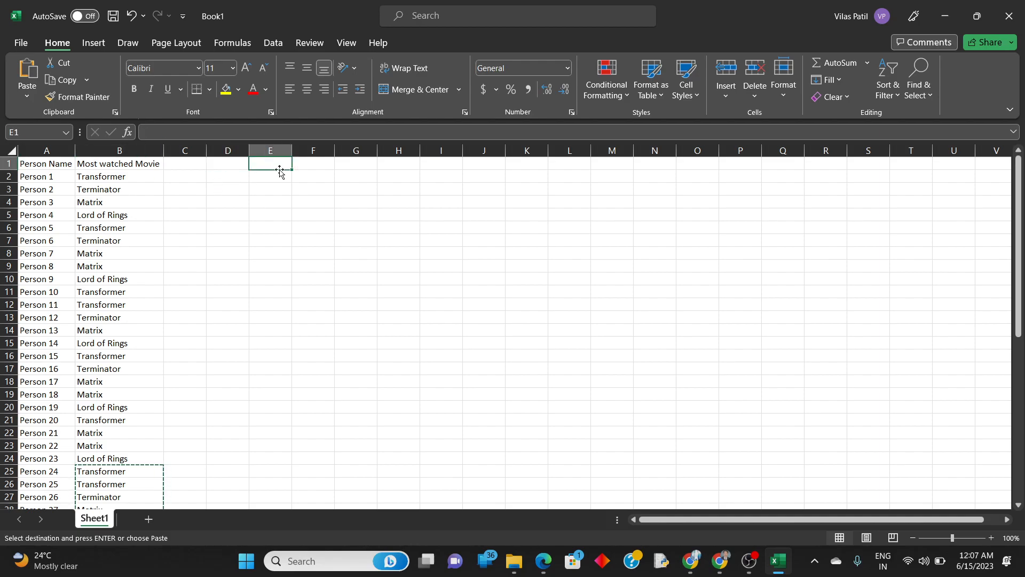
pyautogui.click(238, 166)
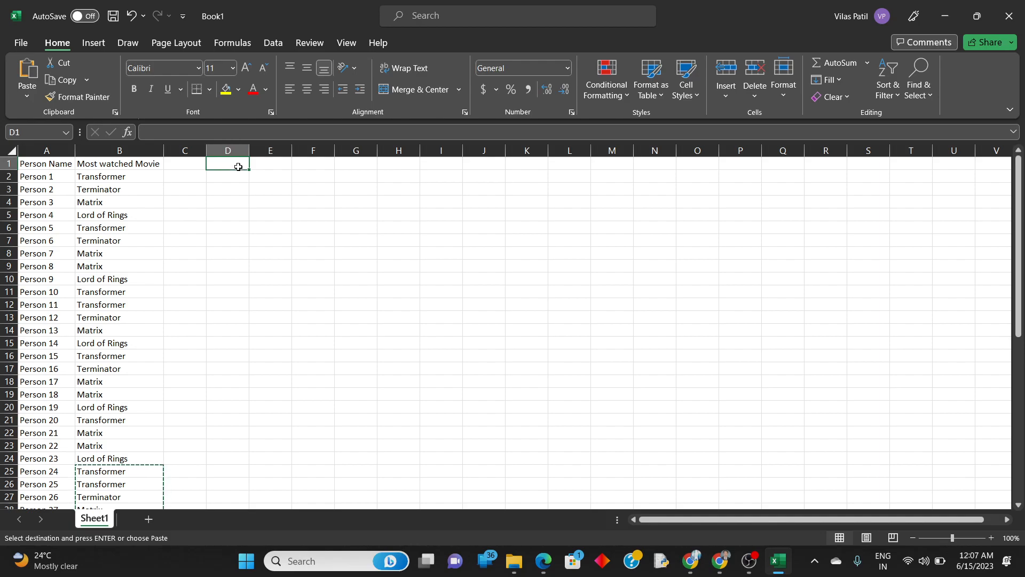
pyautogui.hotkey('alt', 'Tab')
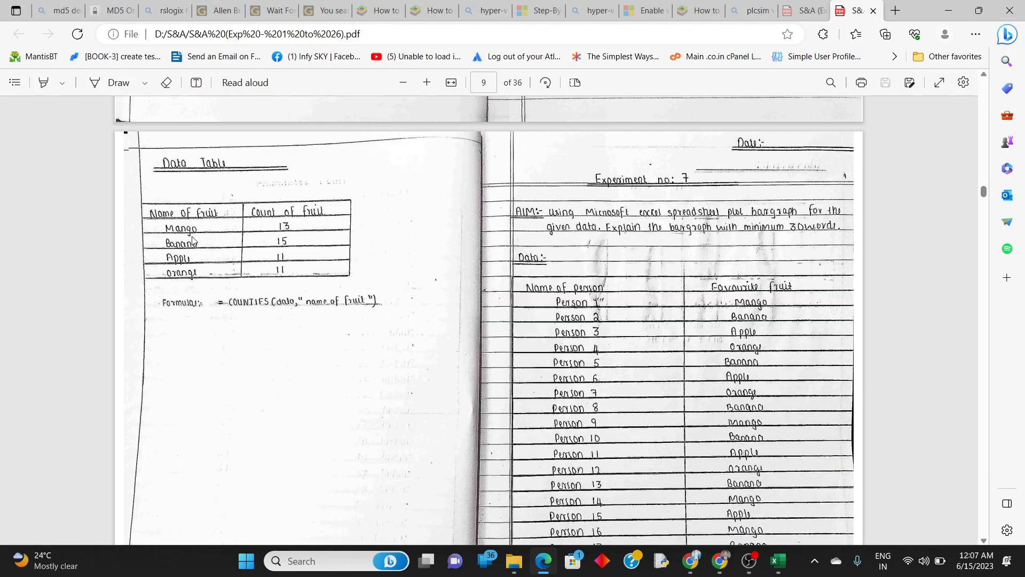
pyautogui.hotkey('alt', 'Tab')
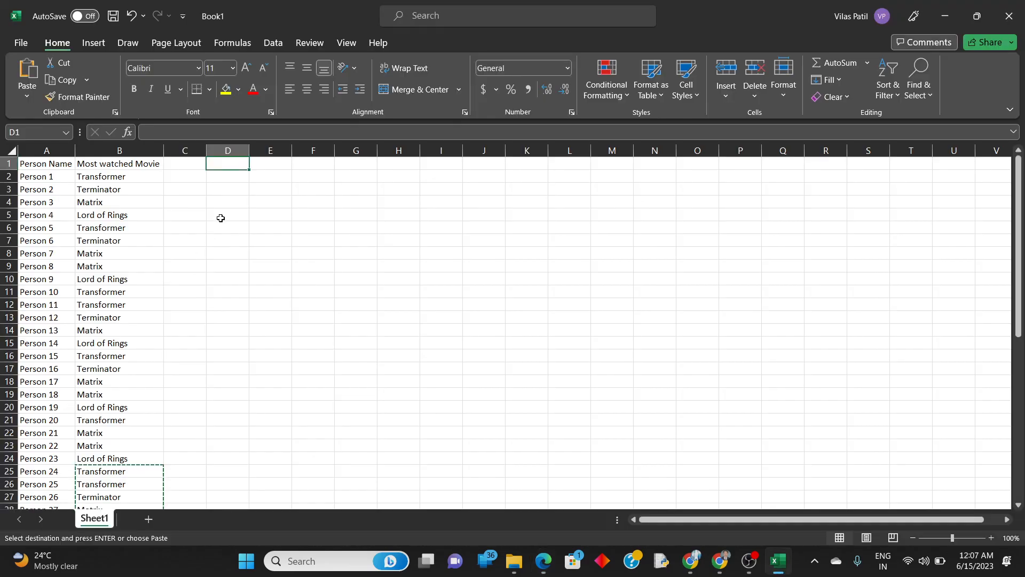
# Enter the headers Movie Name in D1 and Count in E1.
pyautogui.write('M')
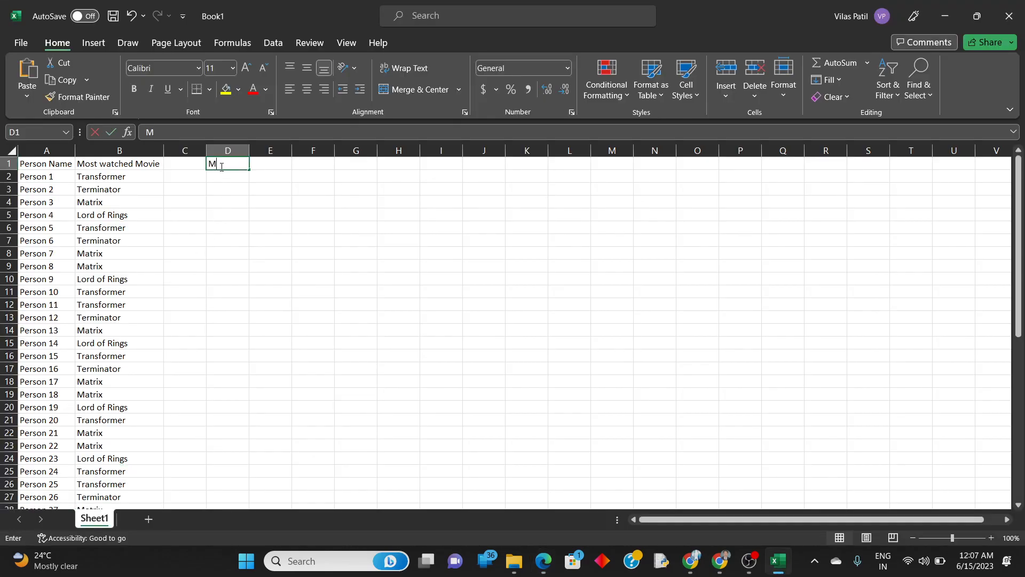
pyautogui.write('ovie Name')
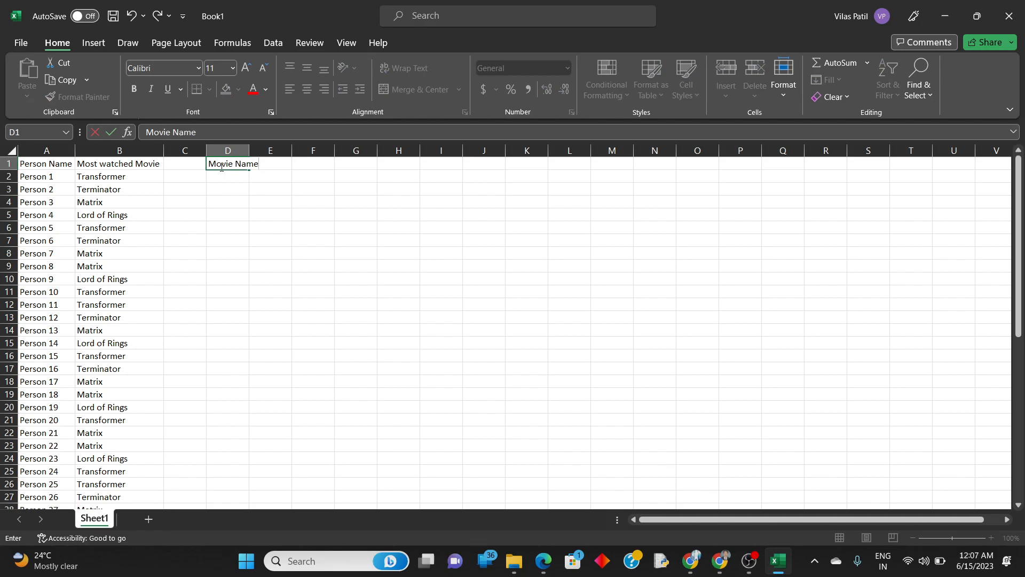
pyautogui.press('Tab')
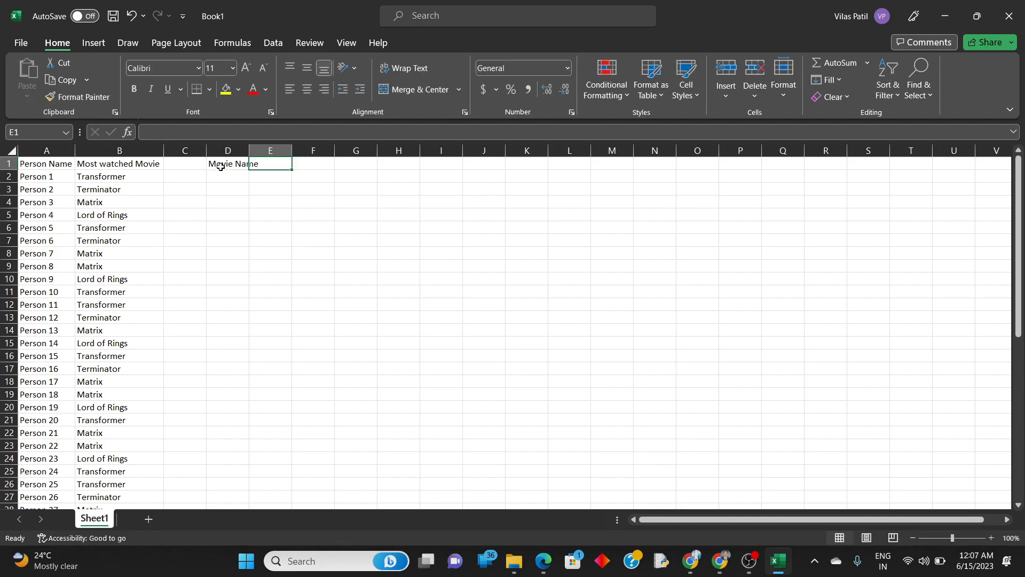
pyautogui.write('Mo')
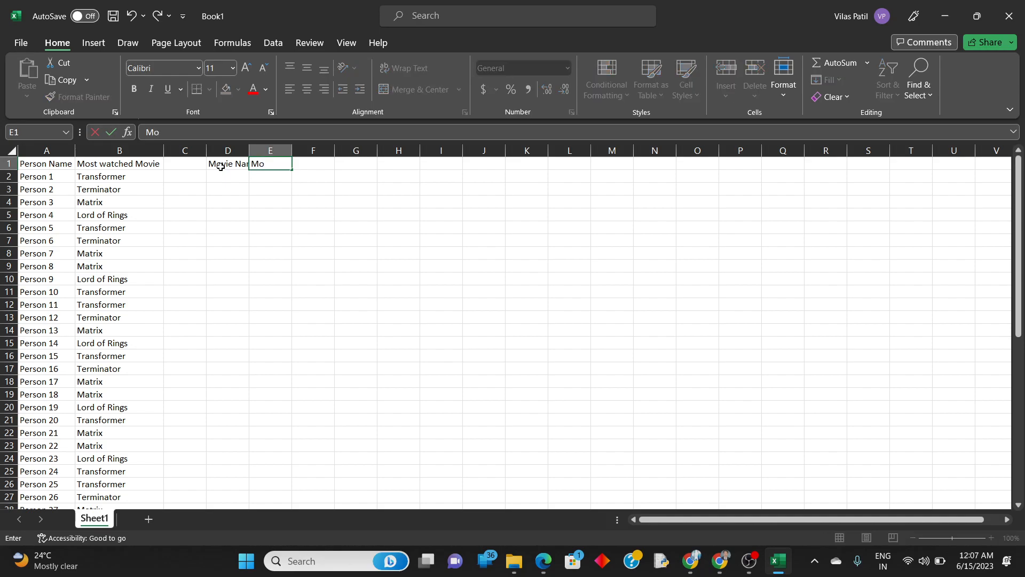
pyautogui.write('st W')
pyautogui.press('BackSpace')
pyautogui.press('BackSpace')
pyautogui.press('BackSpace')
pyautogui.press('BackSpace')
pyautogui.press('Return')
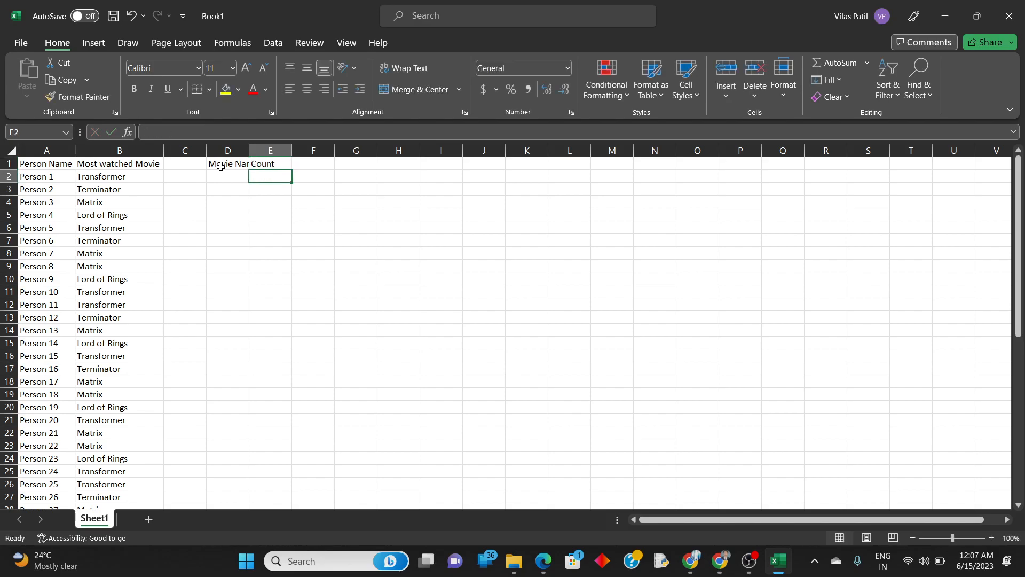
# Adjust the widths of columns D and E so the Movie Name and Count headers fit.
pyautogui.doubleClick(292, 150)
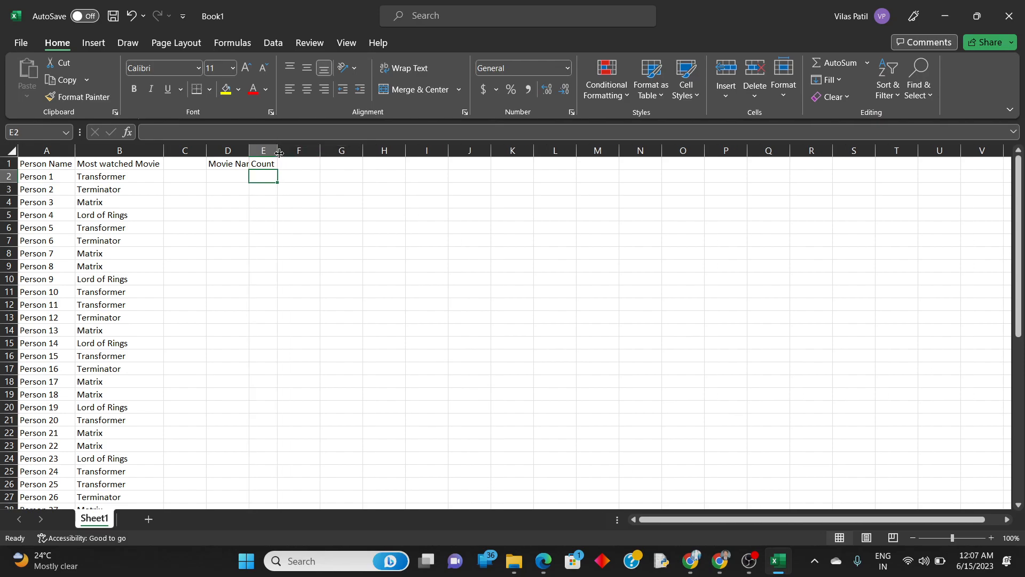
pyautogui.doubleClick(249, 151)
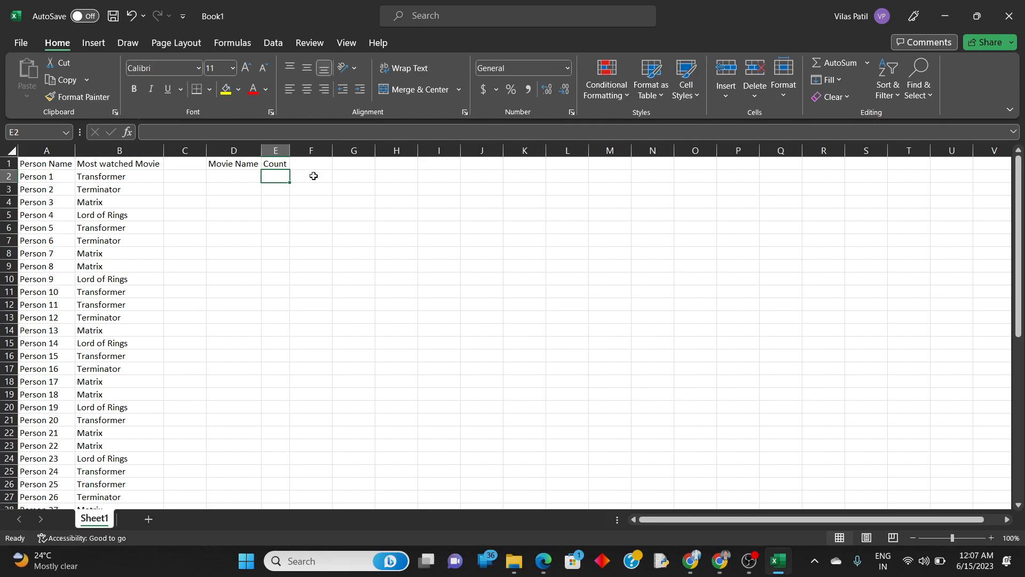
pyautogui.moveTo(289, 152); pyautogui.dragTo(267, 151)
# Copy the four movie names in B2:B5 into D2:D5.
pyautogui.moveTo(132, 176); pyautogui.dragTo(129, 213)
pyautogui.hotkey('ctrl', 'c')
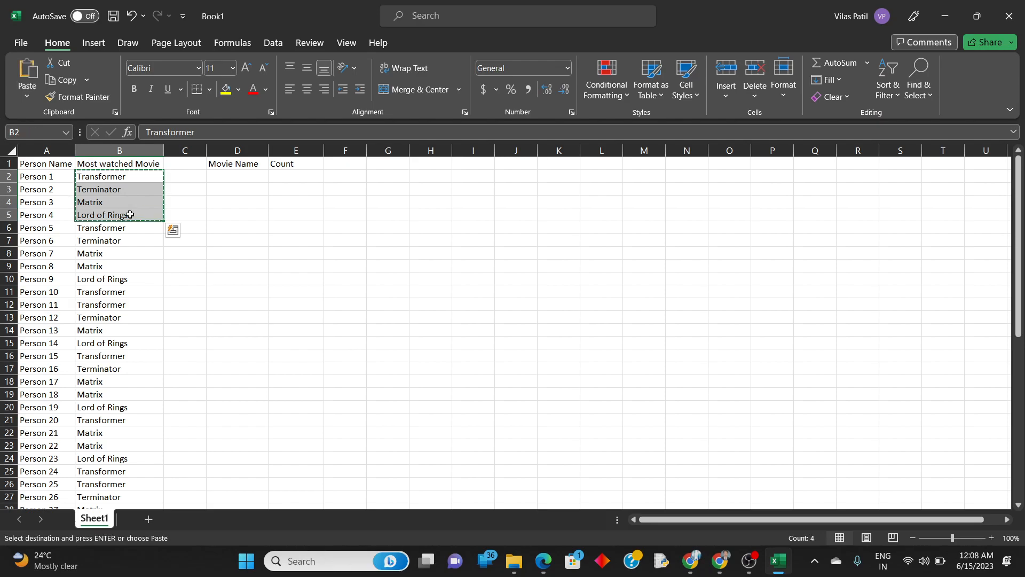
pyautogui.click(228, 177)
pyautogui.hotkey('ctrl', 'v')
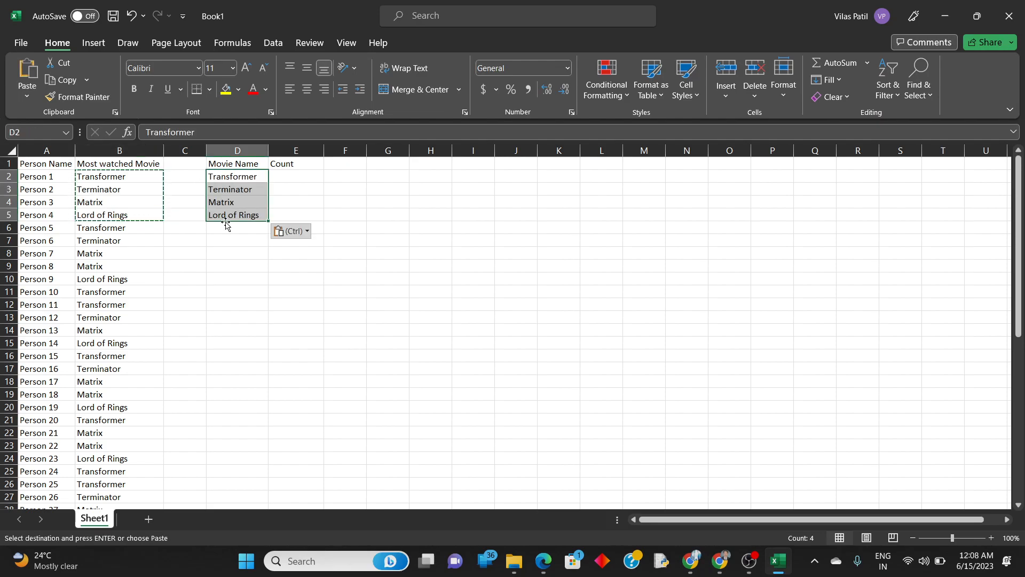
# Begin a COUNTIFS formula in E2 with B2:B51 as the criteria range.
pyautogui.moveTo(87, 188); pyautogui.dragTo(120, 369)
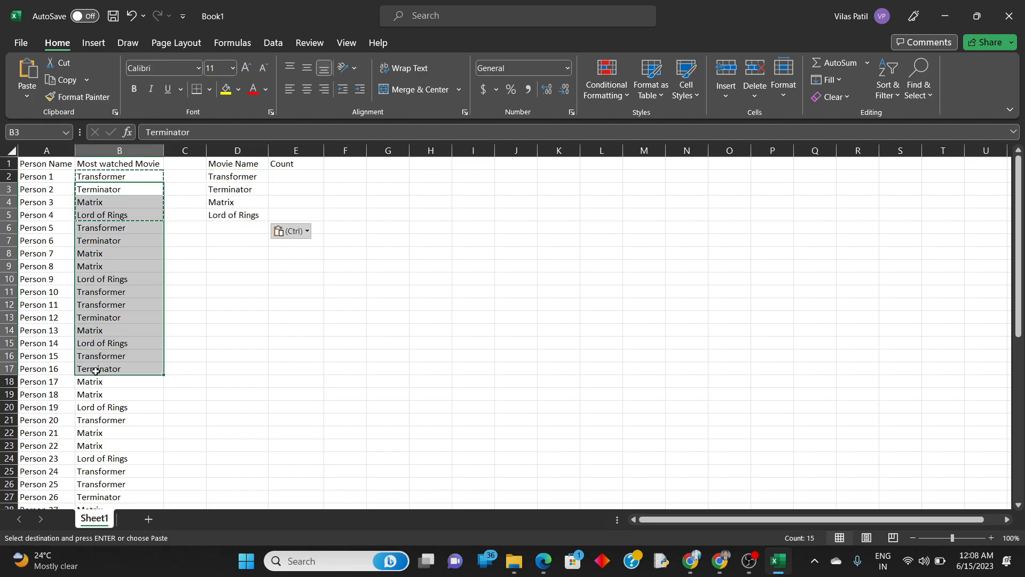
pyautogui.moveTo(296, 177); pyautogui.dragTo(294, 202)
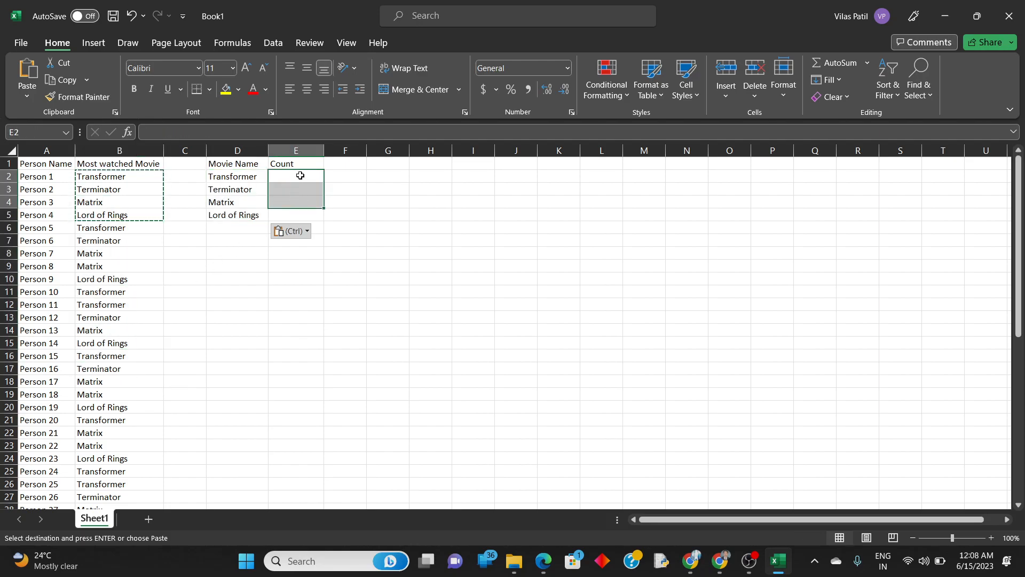
pyautogui.click(300, 176)
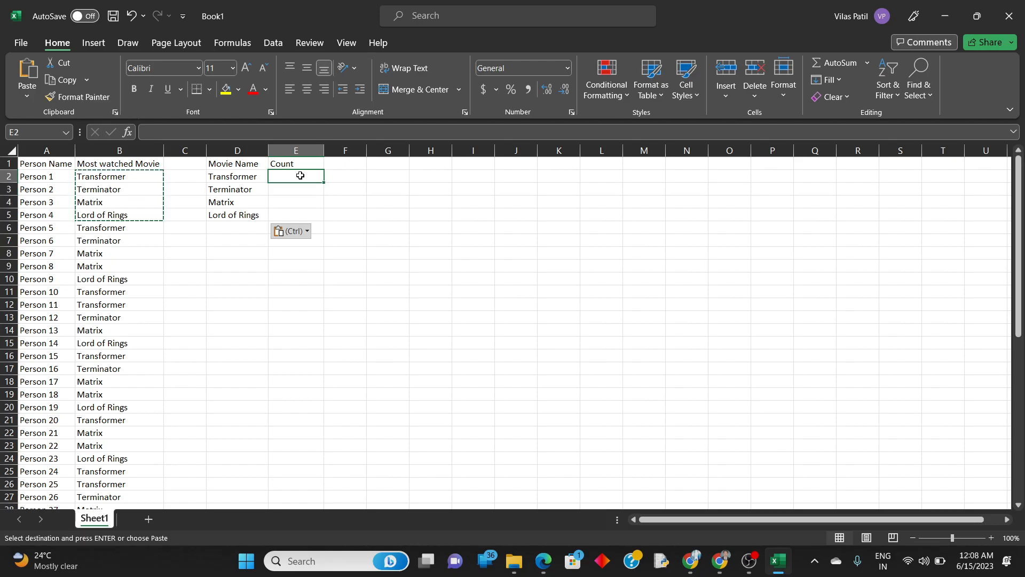
pyautogui.press('Escape')
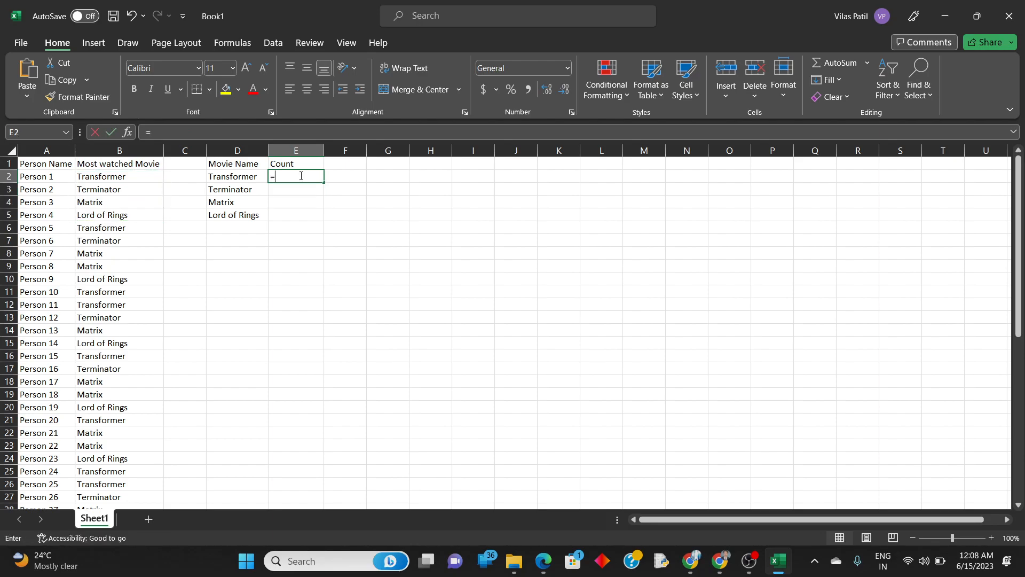
pyautogui.write('=countif')
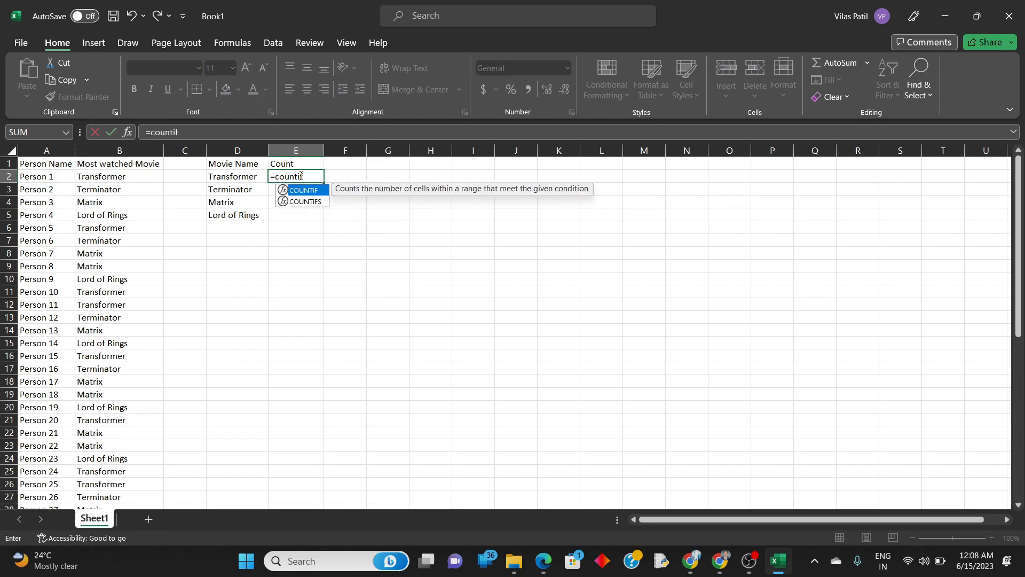
pyautogui.doubleClick(305, 202)
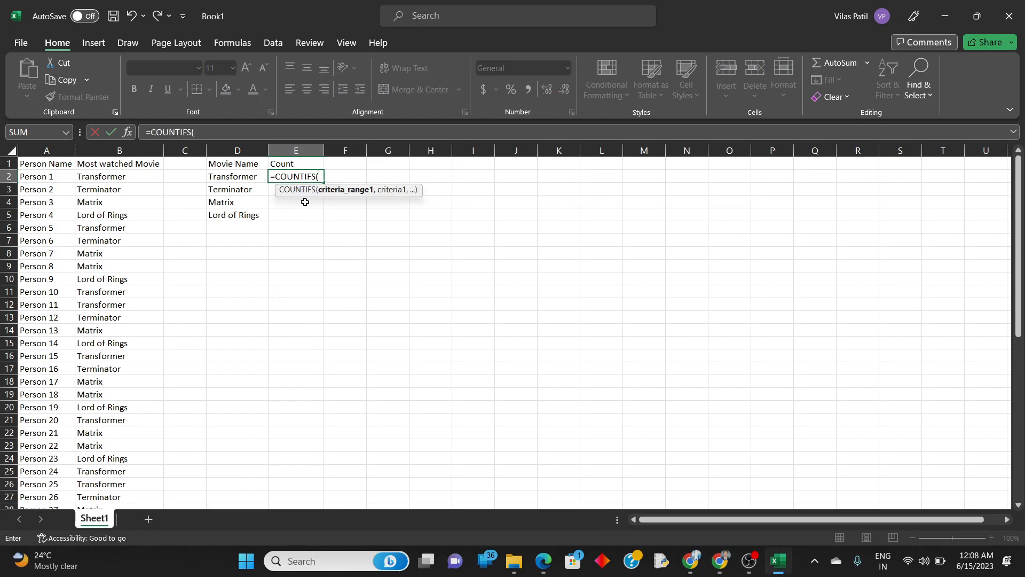
pyautogui.click(111, 179)
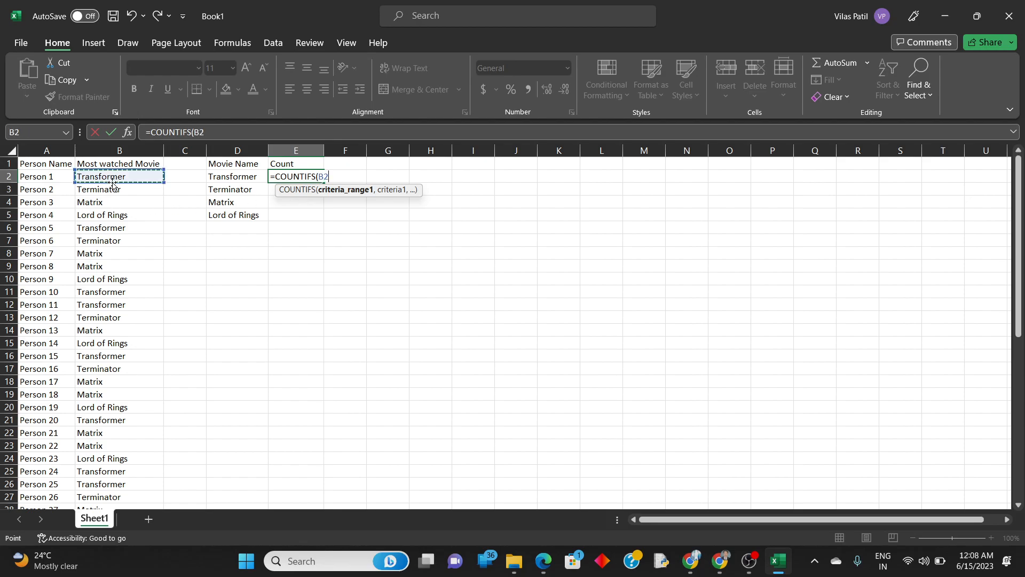
pyautogui.scroll(-13, 107, 214)
pyautogui.keyDown('shift'); pyautogui.click(92, 306); pyautogui.keyUp('shift')
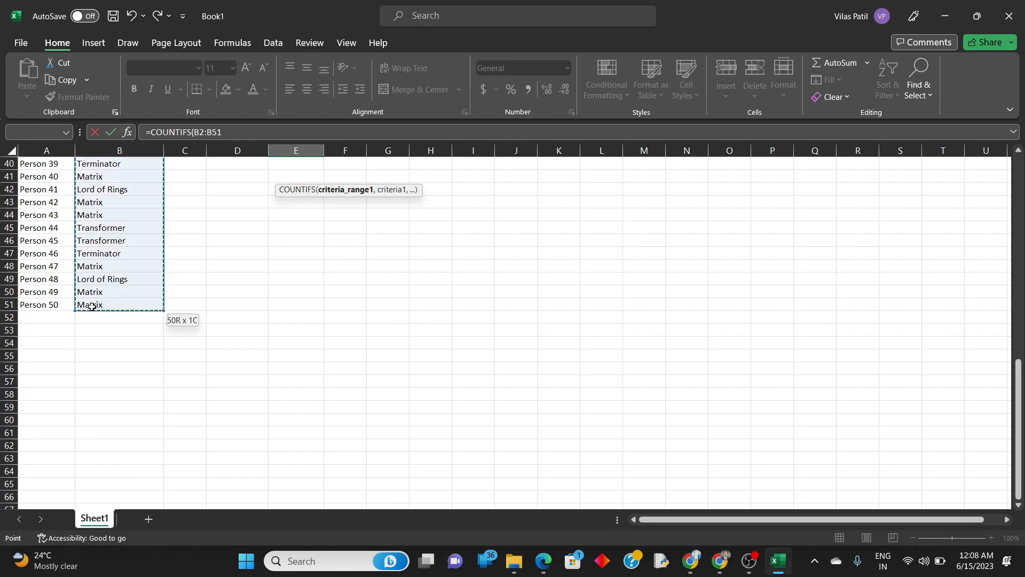
pyautogui.scroll(13, 213, 278)
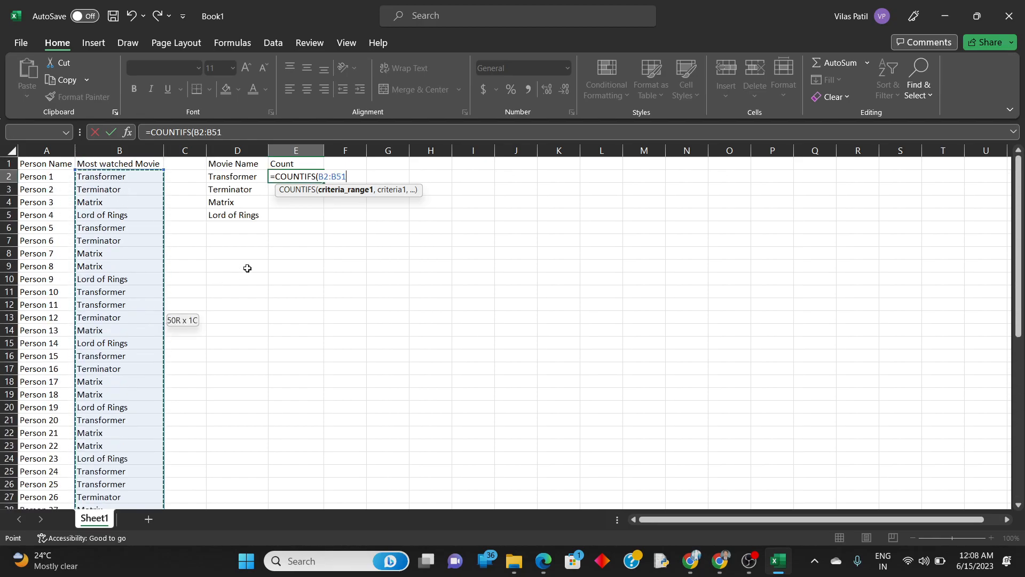
# Complete the COUNTIFS formula with D2:D5 as the criteria and dismiss the spill notice.
pyautogui.write(',')
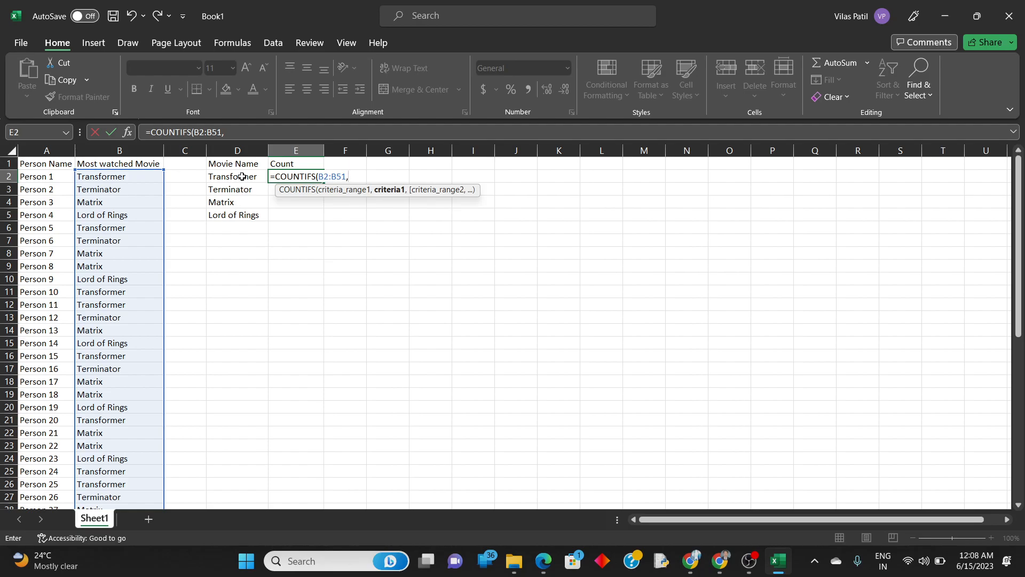
pyautogui.moveTo(242, 176); pyautogui.dragTo(249, 215)
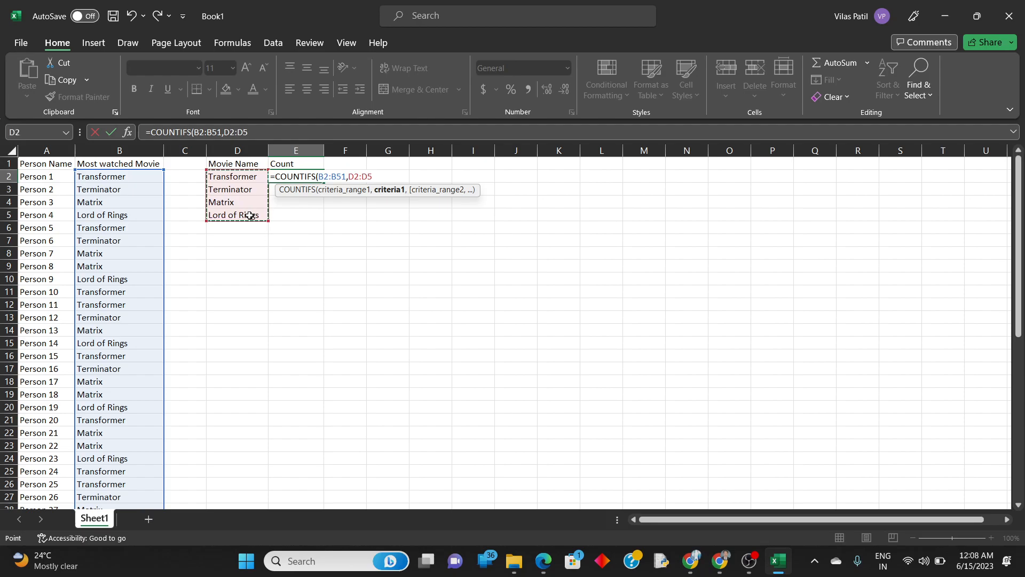
pyautogui.write(')')
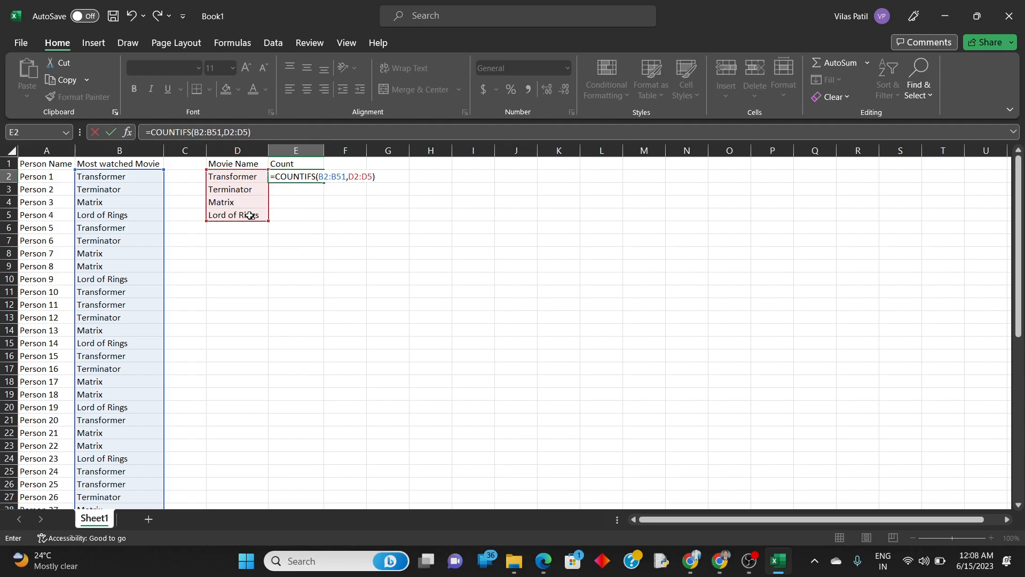
pyautogui.press('Return')
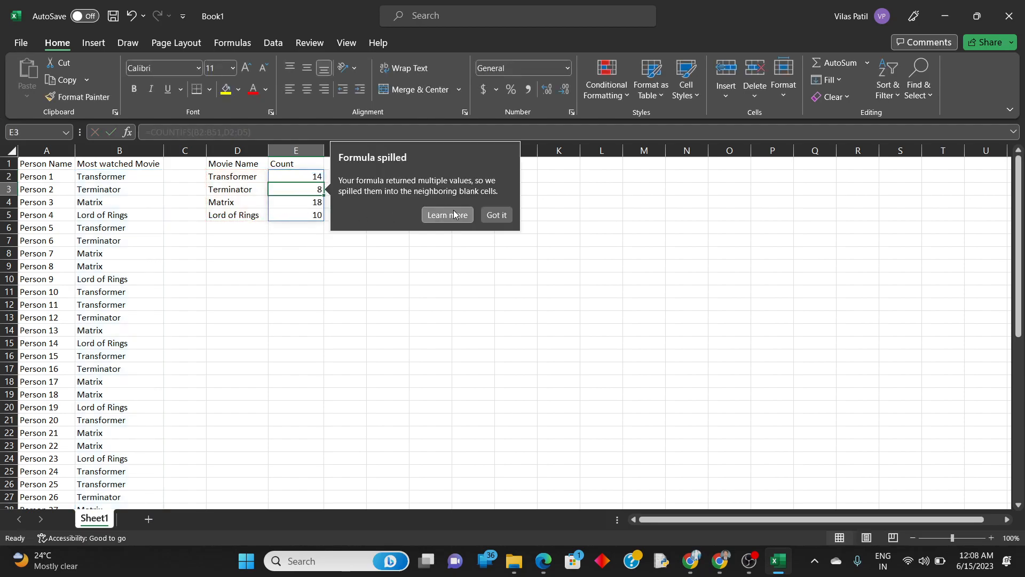
pyautogui.click(492, 217)
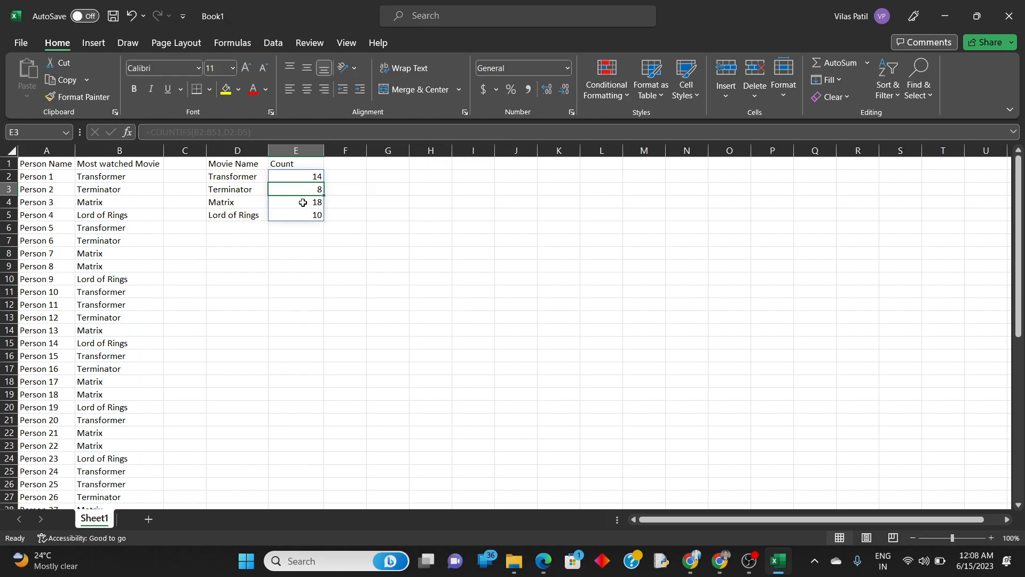
# Review the count formula in E2 and E4, and examine the movie entries down column B.
pyautogui.click(309, 177)
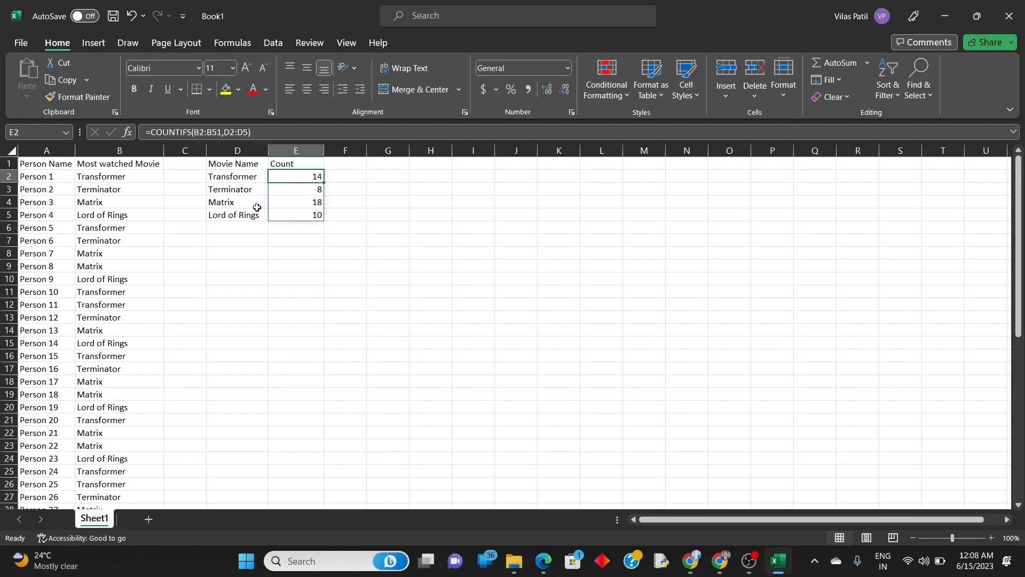
pyautogui.click(306, 207)
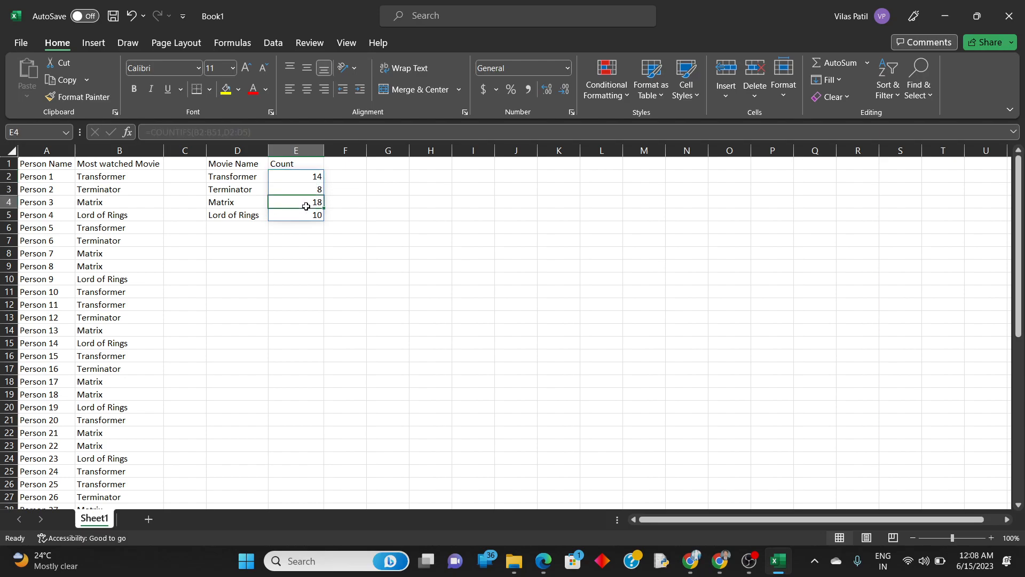
pyautogui.click(123, 178)
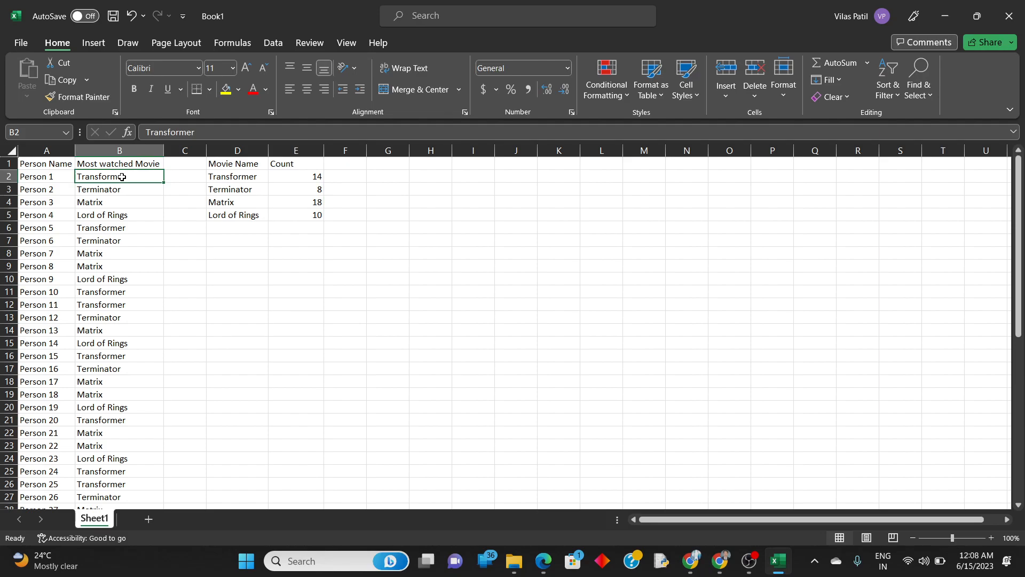
pyautogui.press('Down')
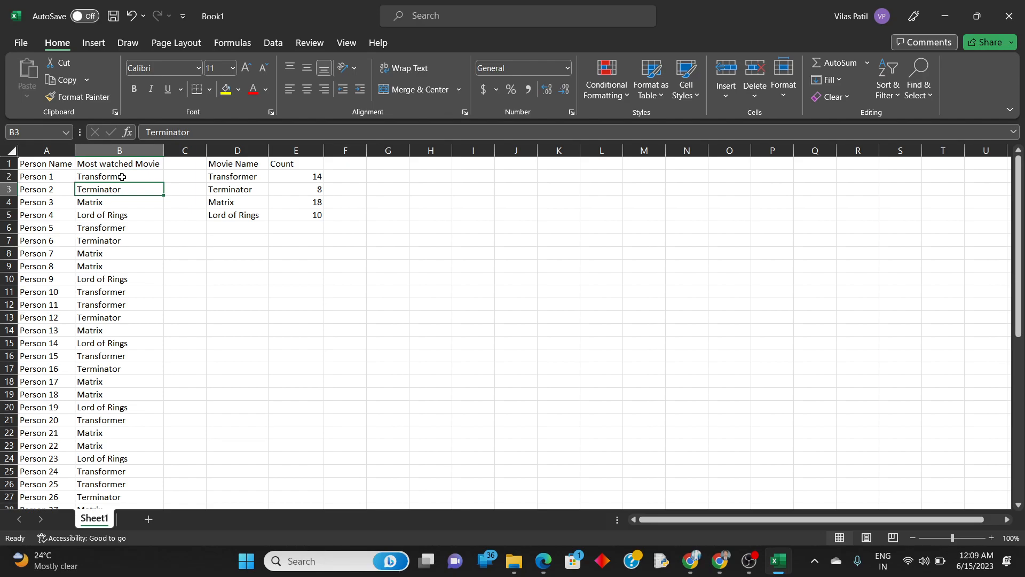
pyautogui.press('Down')
pyautogui.press('Down')
pyautogui.press('Down')
pyautogui.press('Down')
pyautogui.press('Down')
pyautogui.press('Down')
pyautogui.press('Down')
pyautogui.press('Down')
pyautogui.press('Down')
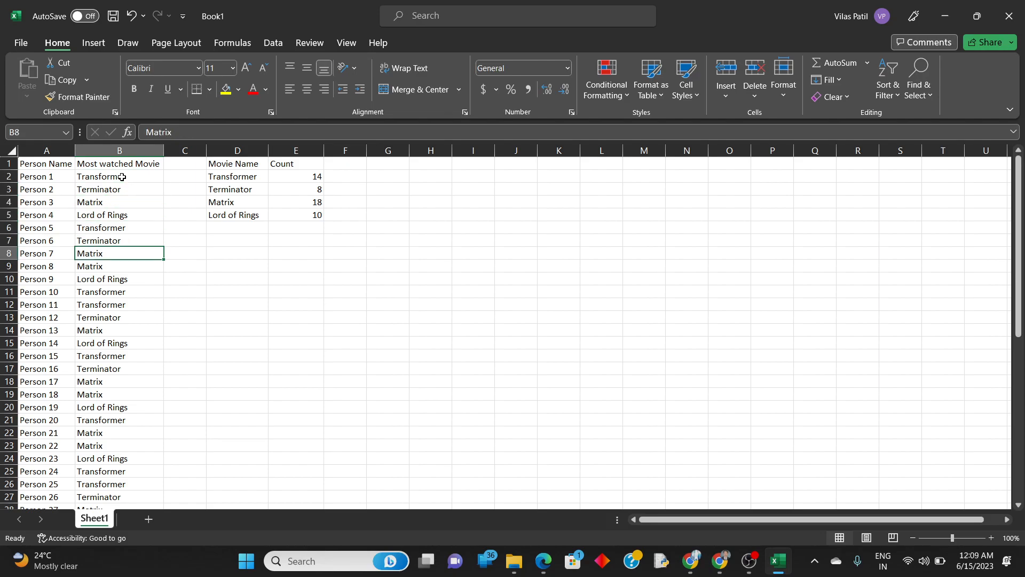
pyautogui.press('Down')
pyautogui.press('Down')
pyautogui.press('Down')
pyautogui.press('Down')
pyautogui.press('Down')
pyautogui.press('Down')
pyautogui.press('Down')
pyautogui.press('Down')
pyautogui.press('Down')
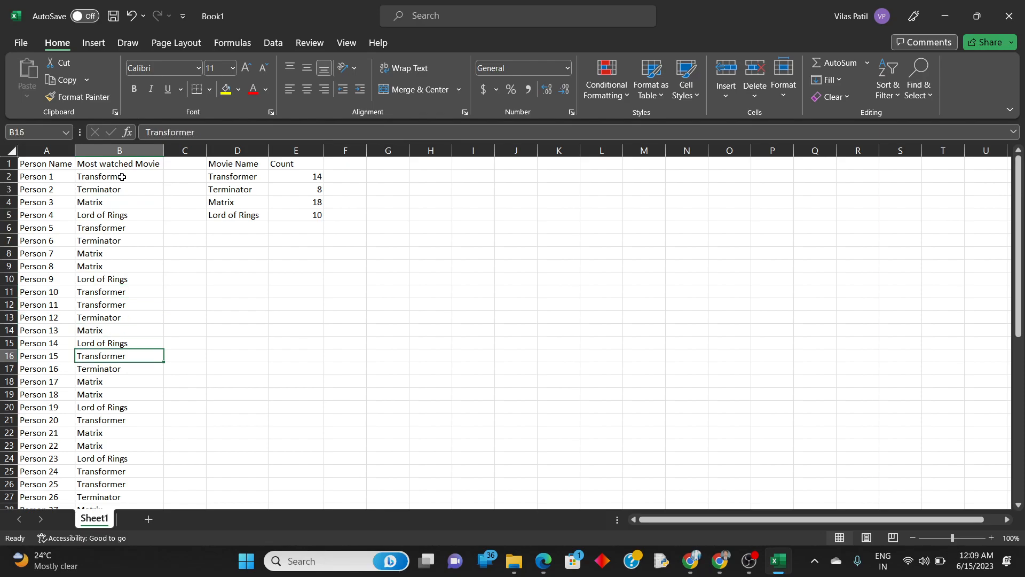
pyautogui.press('Down')
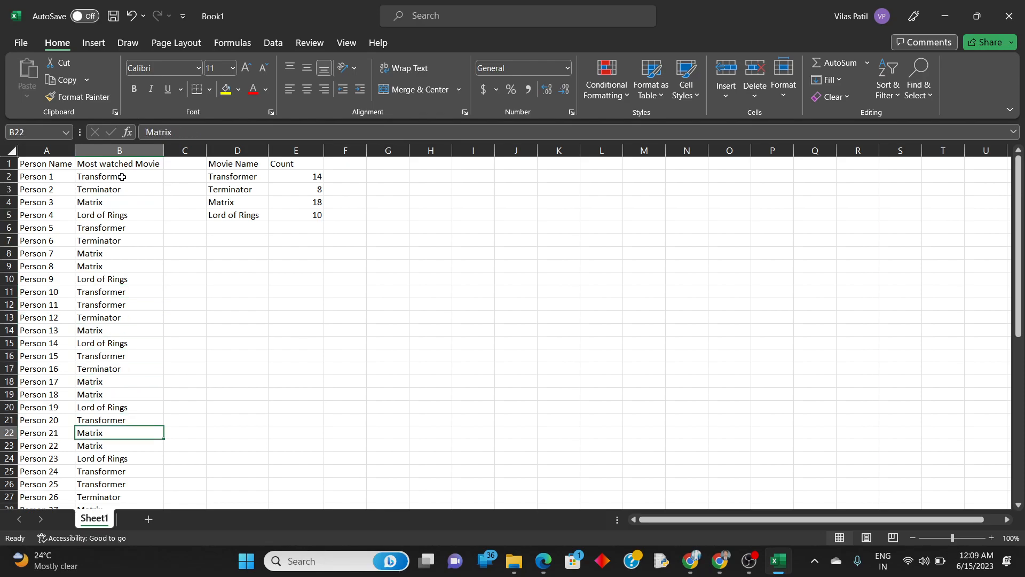
pyautogui.press('Down')
pyautogui.press('Down')
pyautogui.press('Down')
pyautogui.press('Down')
pyautogui.press('Down')
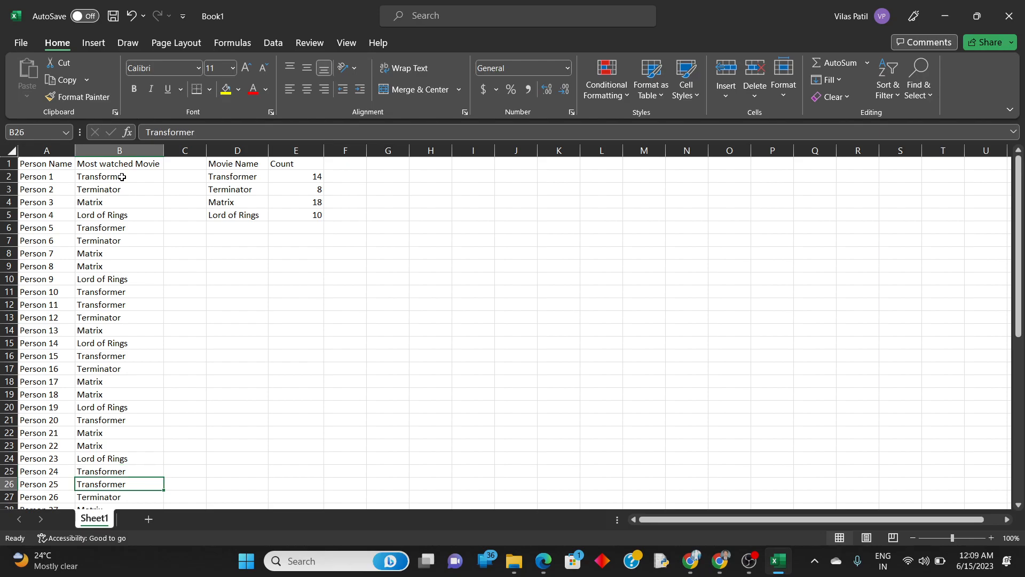
pyautogui.press('Down')
pyautogui.press('Down')
pyautogui.press('Down')
pyautogui.press('Down')
pyautogui.press('Down')
pyautogui.press('Down')
pyautogui.press('Down')
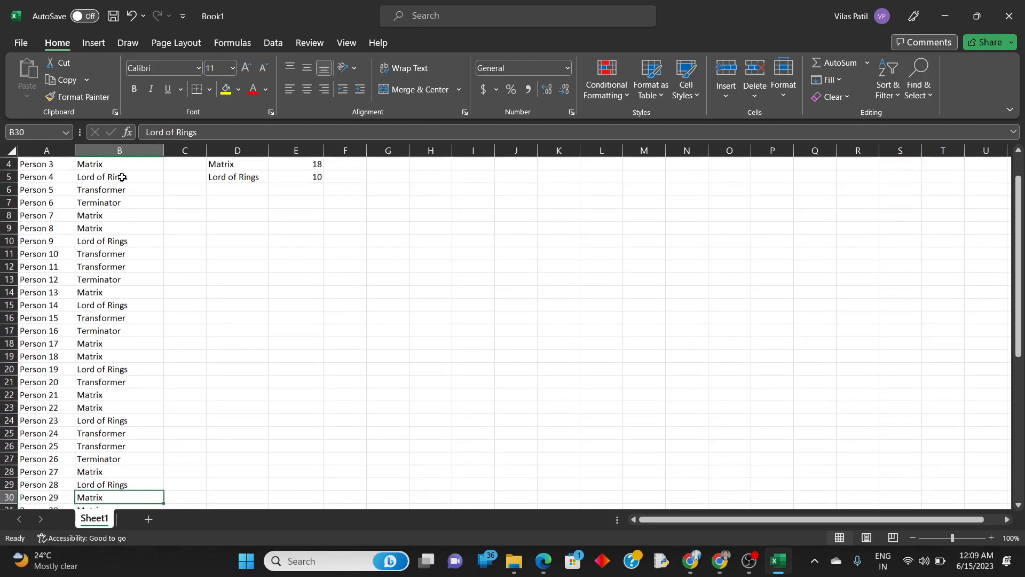
pyautogui.press('Down')
pyautogui.press('Down')
pyautogui.press('Down')
pyautogui.press('Down')
pyautogui.press('Down')
pyautogui.press('Down')
pyautogui.press('Down')
pyautogui.press('Down')
pyautogui.press('Down')
pyautogui.press('Down')
pyautogui.press('Down')
pyautogui.press('Down')
pyautogui.press('Down')
pyautogui.press('Down')
pyautogui.press('Down')
pyautogui.press('Down')
pyautogui.press('Down')
pyautogui.press('Down')
pyautogui.press('Up')
pyautogui.press('Up')
pyautogui.press('Up')
pyautogui.press('Up')
pyautogui.press('Up')
pyautogui.scroll(8, 122, 177)
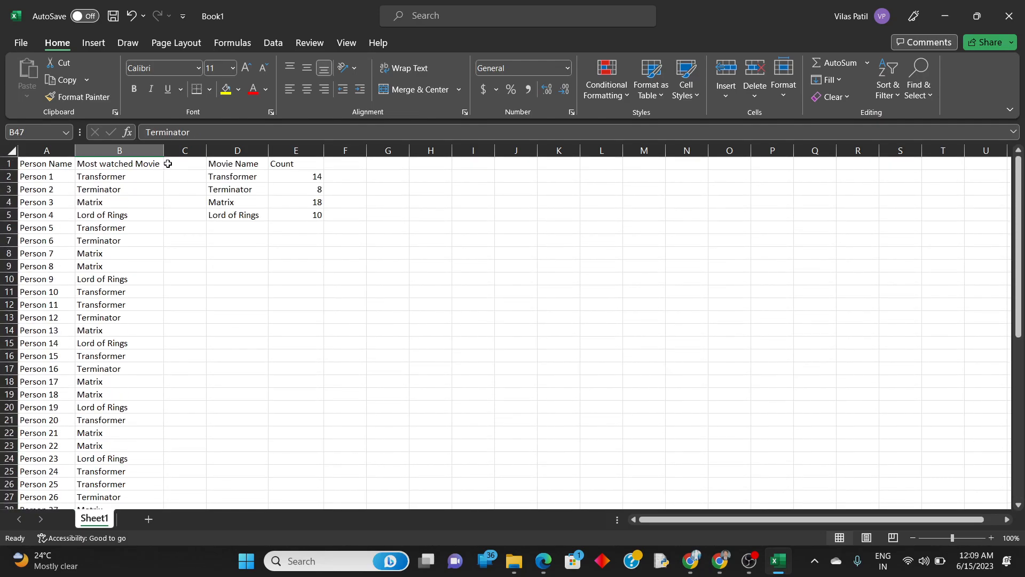
# Total the four movie counts in E6 with an AutoSum of the E2# spill range.
pyautogui.click(293, 229)
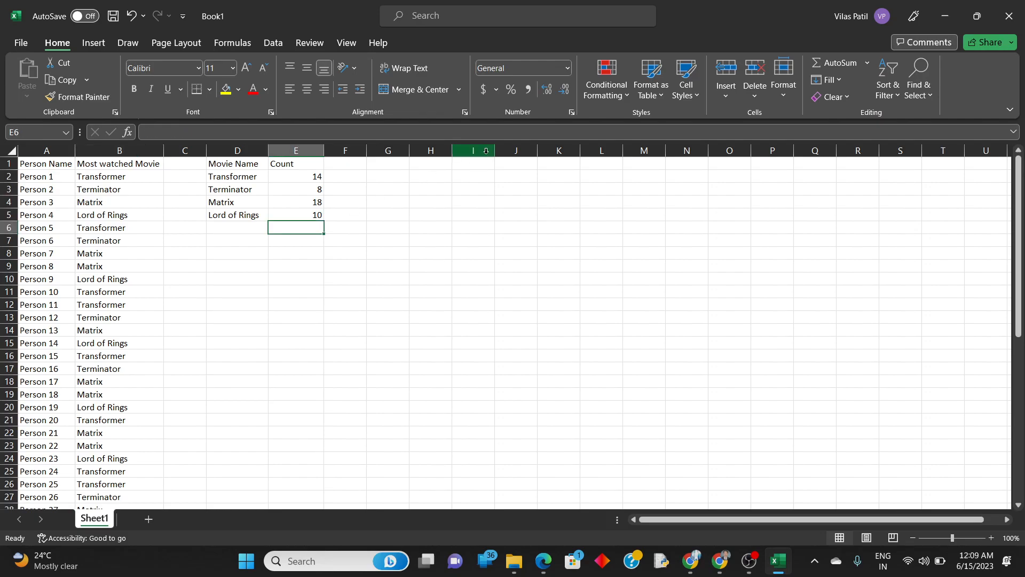
pyautogui.click(838, 63)
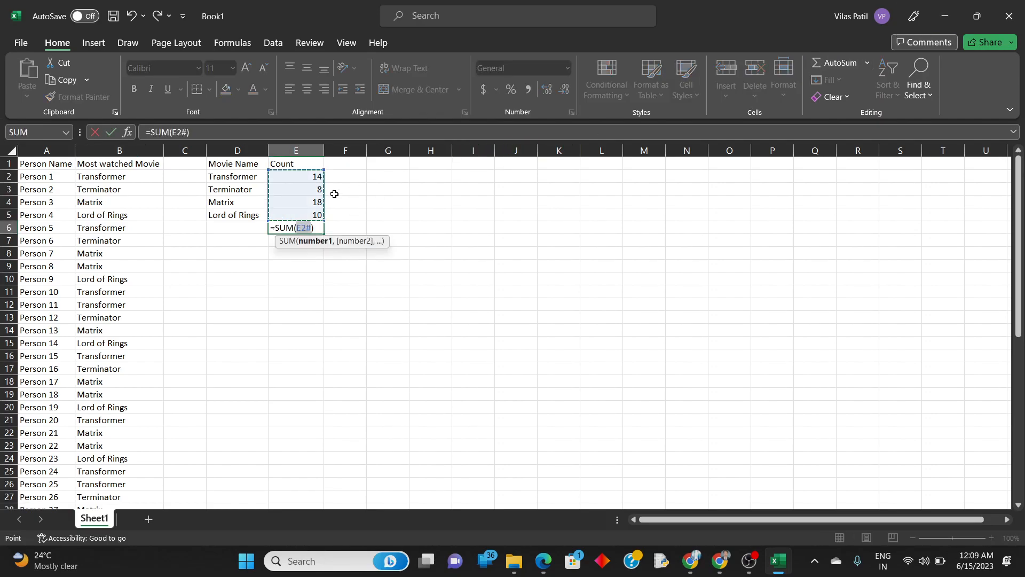
pyautogui.press('Return')
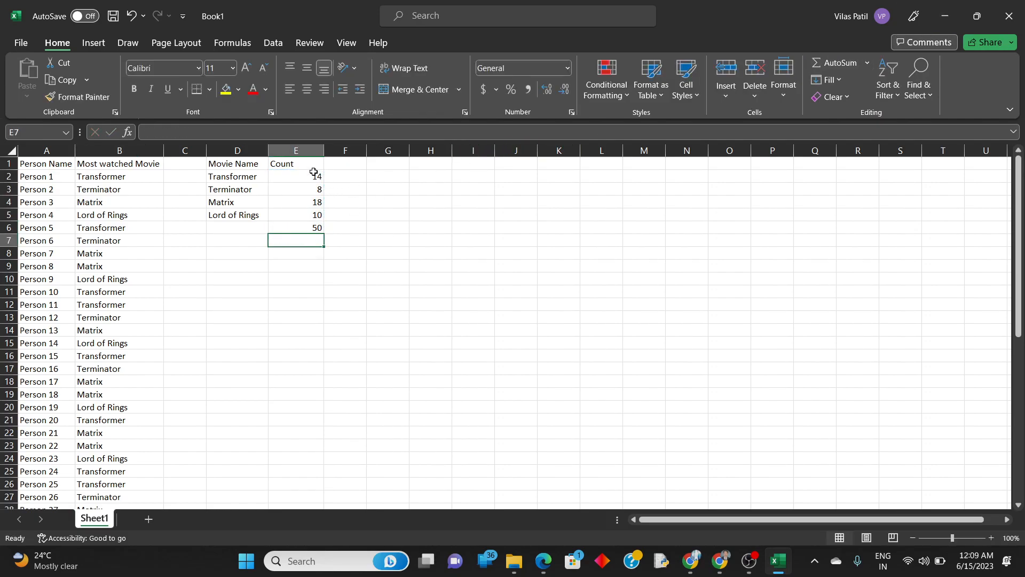
# Review the counts in E2:E5 against their movie names in D2:D5, and check the total in E6.
pyautogui.moveTo(314, 176); pyautogui.dragTo(314, 215)
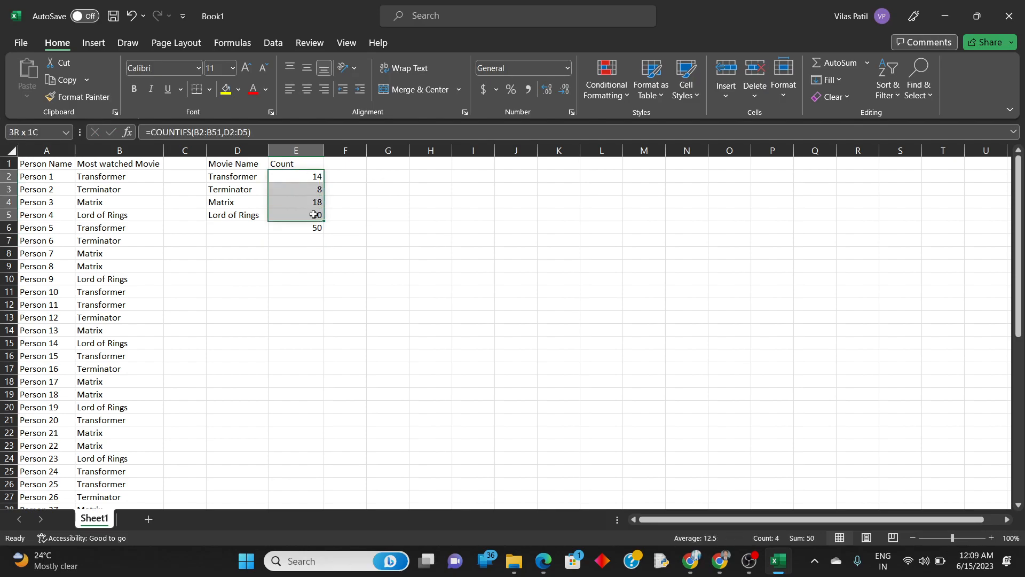
pyautogui.click(288, 226)
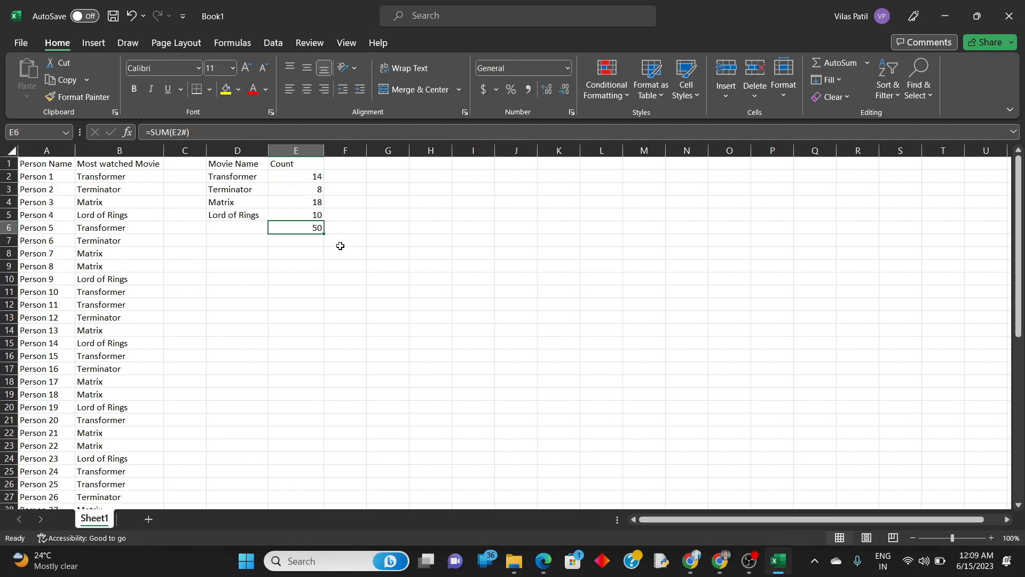
pyautogui.click(308, 215)
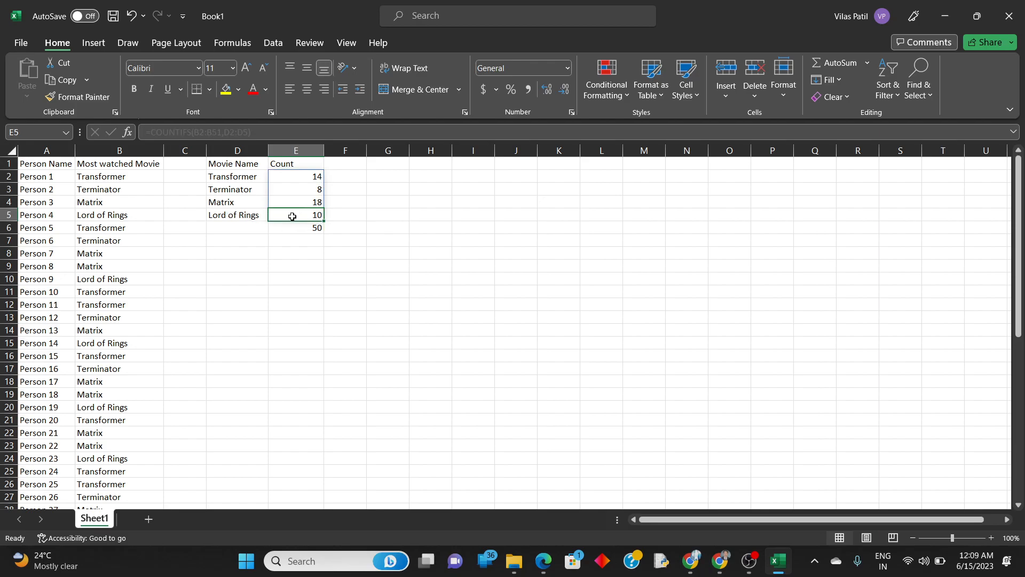
pyautogui.click(235, 216)
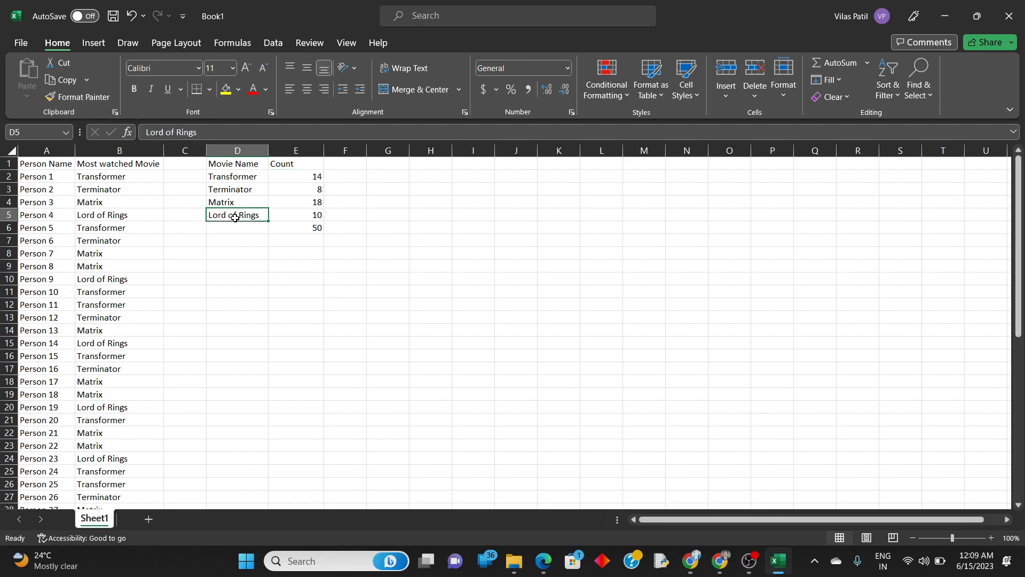
pyautogui.click(310, 208)
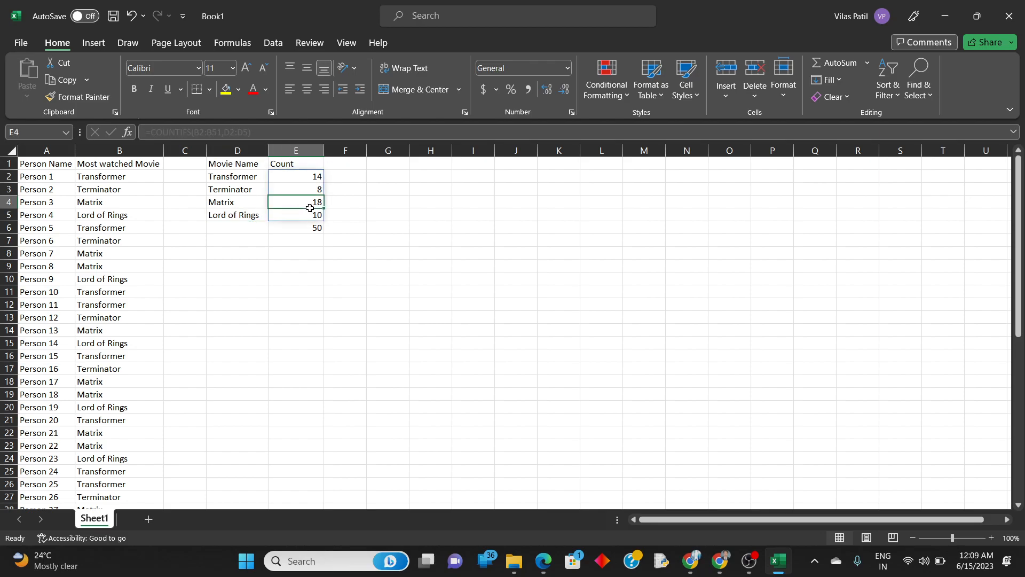
pyautogui.click(244, 206)
pyautogui.click(304, 193)
pyautogui.click(252, 194)
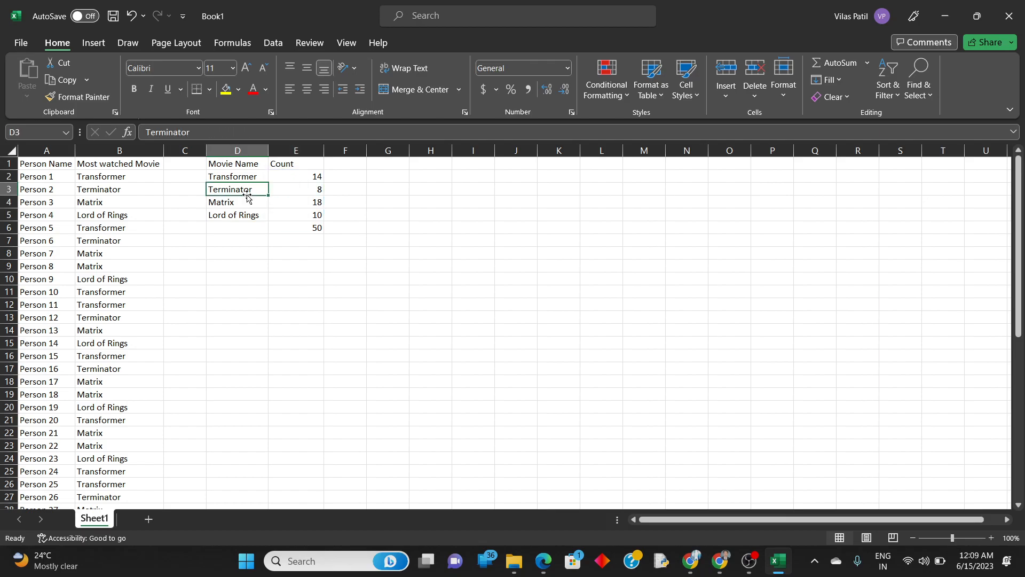
pyautogui.click(317, 181)
pyautogui.click(248, 181)
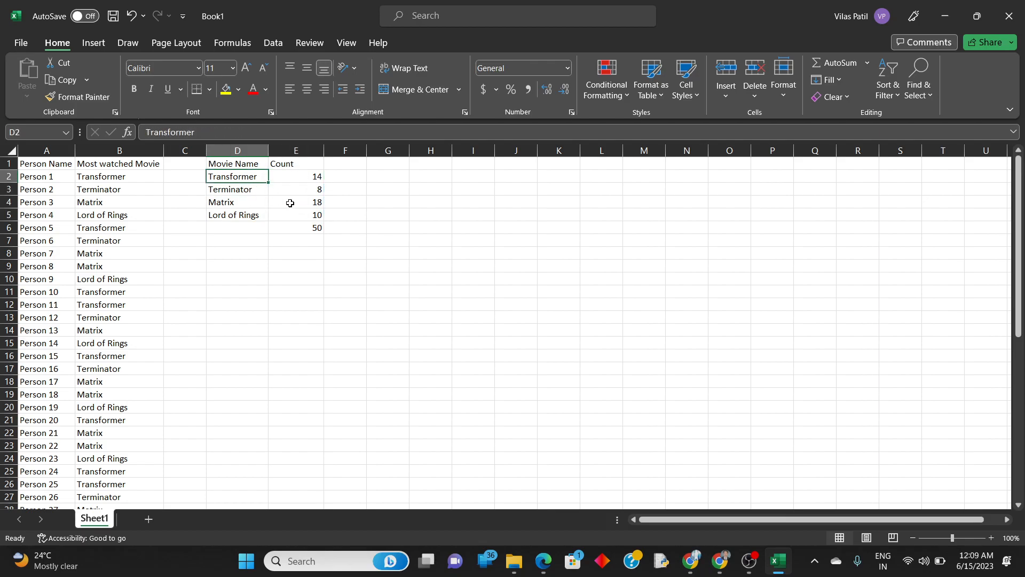
pyautogui.click(314, 228)
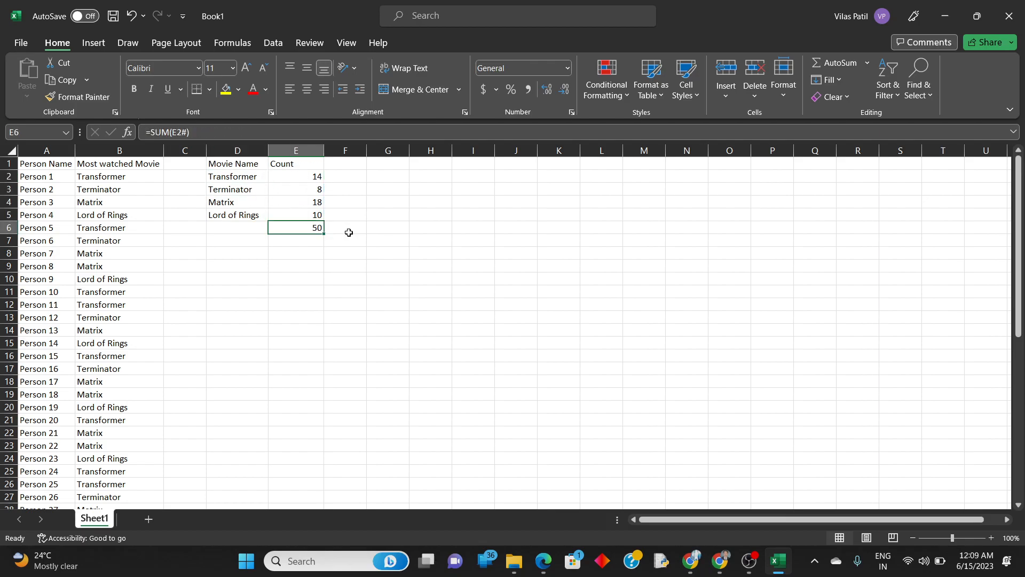